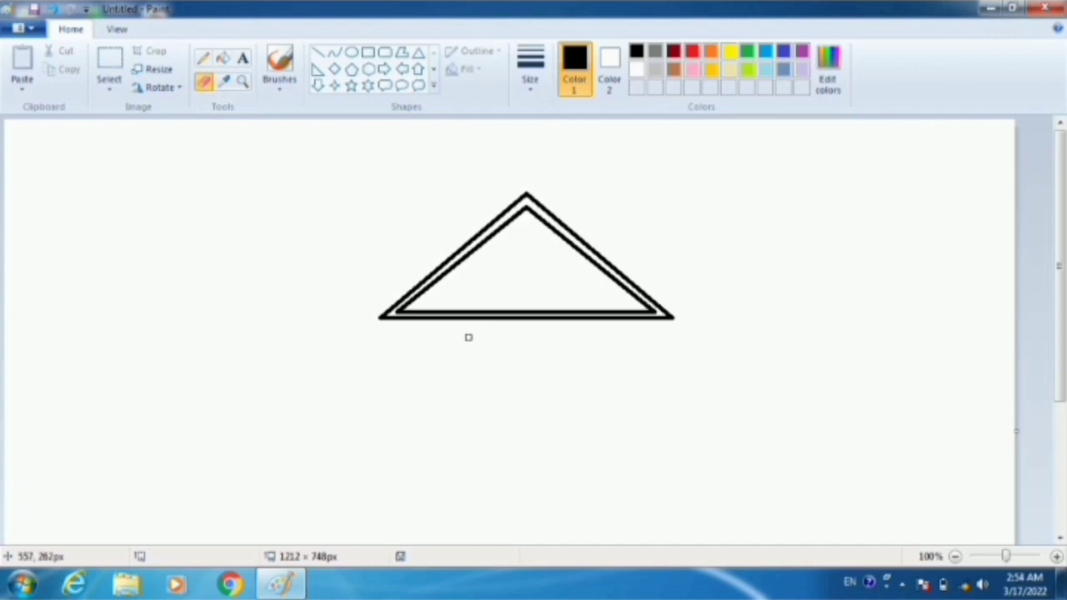
- Enlarge the eraser and remove the base lines and lower corners of the double triangle, leaving a roof shape
key("ctrl+plus")
key("ctrl+plus")
key("ctrl+plus")
key("ctrl+plus")
key("ctrl+plus")
key("ctrl+plus")
key("ctrl+plus")
key("ctrl+plus")
left_click_drag(467, 337, 389, 307)
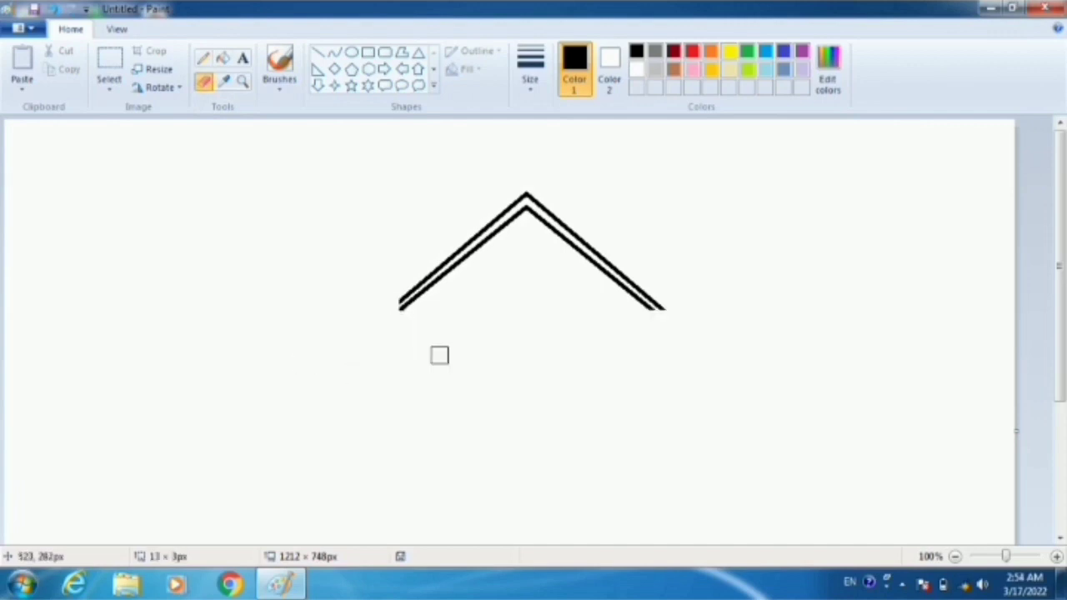
- Close the roof's open ends with short lines and draw the walls below from a rectangle about 269 × 208 px, erasing its top edge
left_click(318, 52)
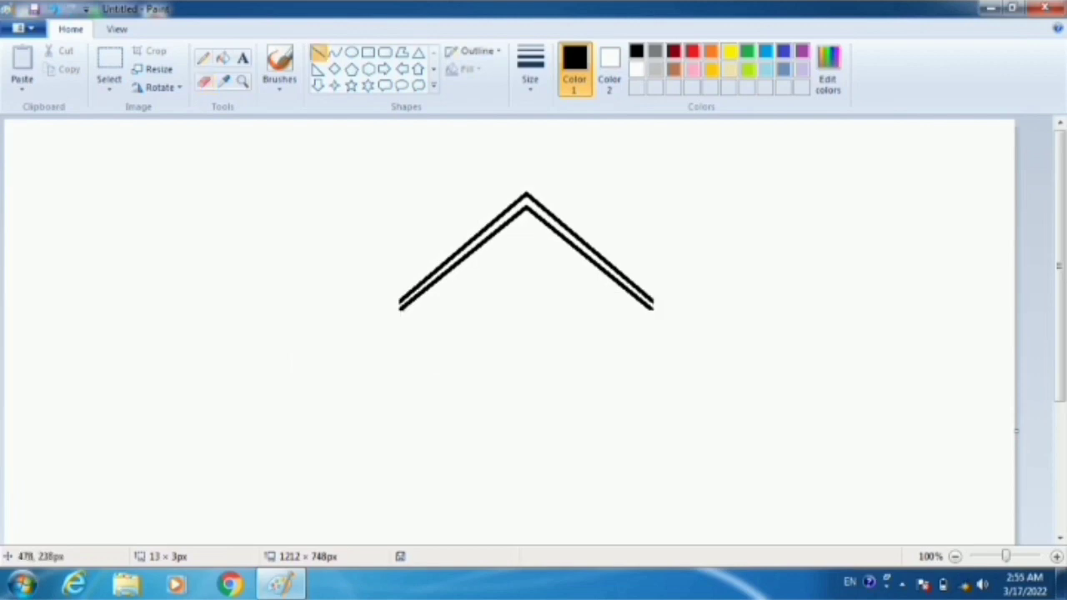
mouse_move(402, 302)
left_mouse_down()
mouse_move(466, 379)
mouse_move(624, 442)
mouse_move(637, 475)
left_mouse_up()
left_click(368, 52)
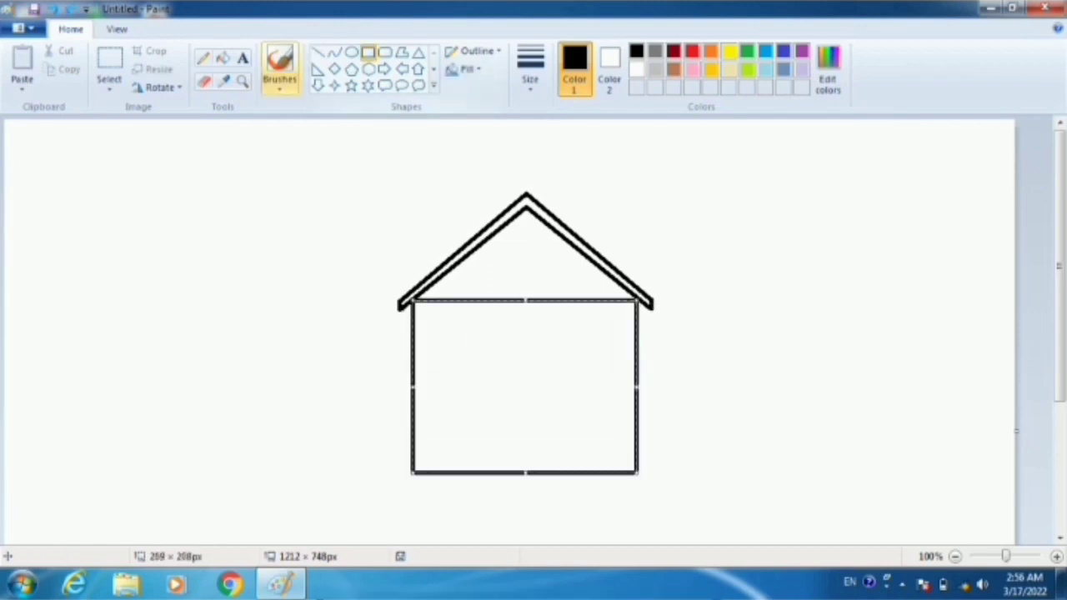
left_click(204, 81)
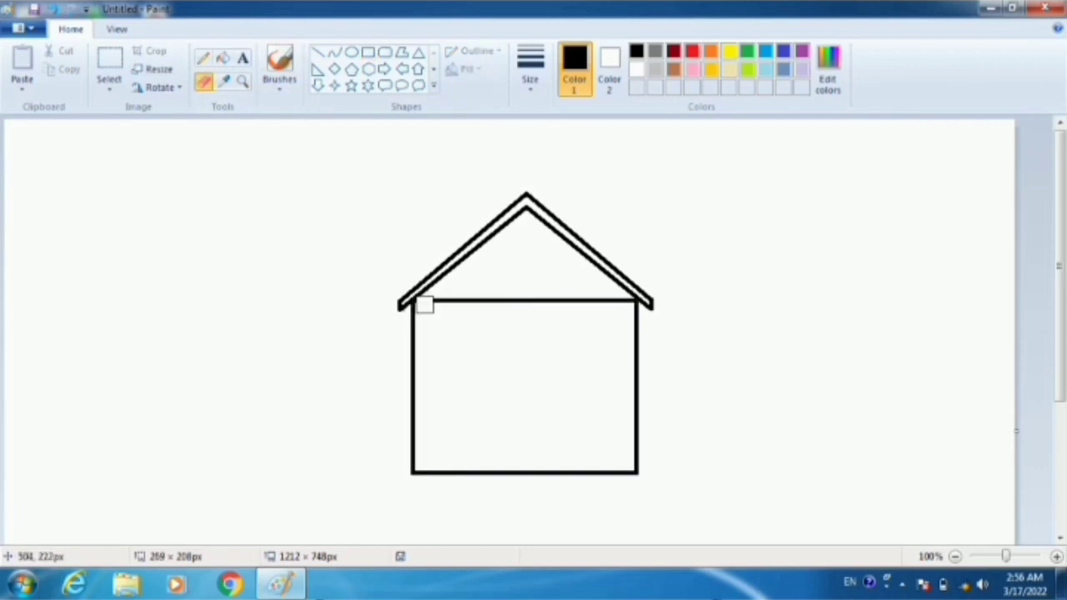
left_click_drag(423, 305, 634, 307)
- Draw a rectangular window about 84 × 51 px centred in the gable and split it into four panes with lines
left_click(367, 52)
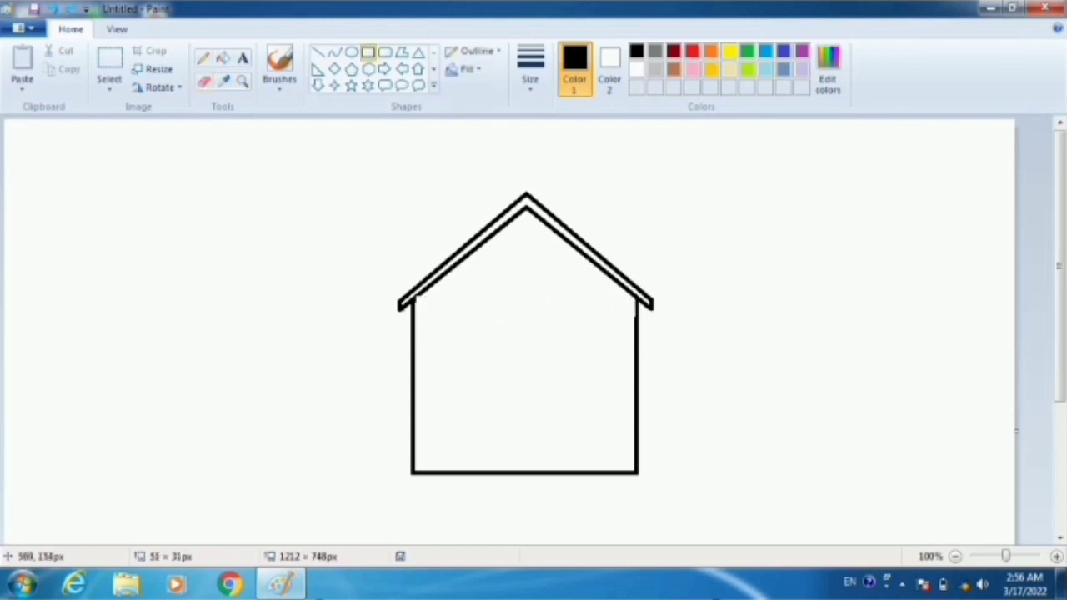
mouse_move(476, 257)
left_mouse_down()
mouse_move(497, 285)
mouse_move(572, 303)
mouse_move(546, 300)
left_mouse_up()
key("Right")
key("Right")
key("Right")
key("Right")
key("Right")
key("Right")
key("Right")
key("Right")
key("Right")
key("Right")
key("Right")
key("Right")
key("Right")
key("Right")
key("Right")
key("Right")
key("Right")
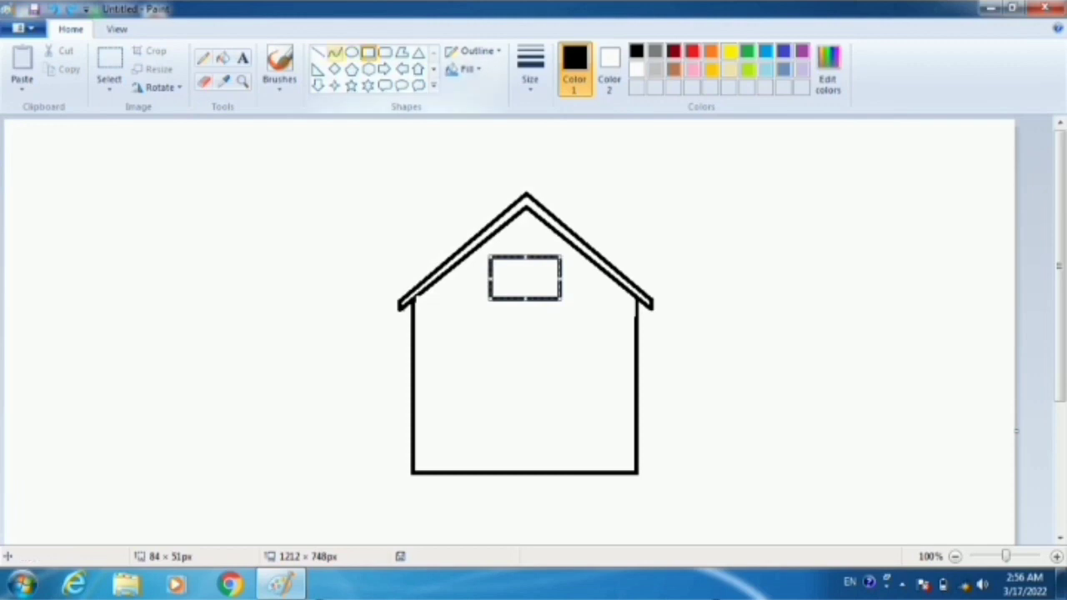
left_click(318, 53)
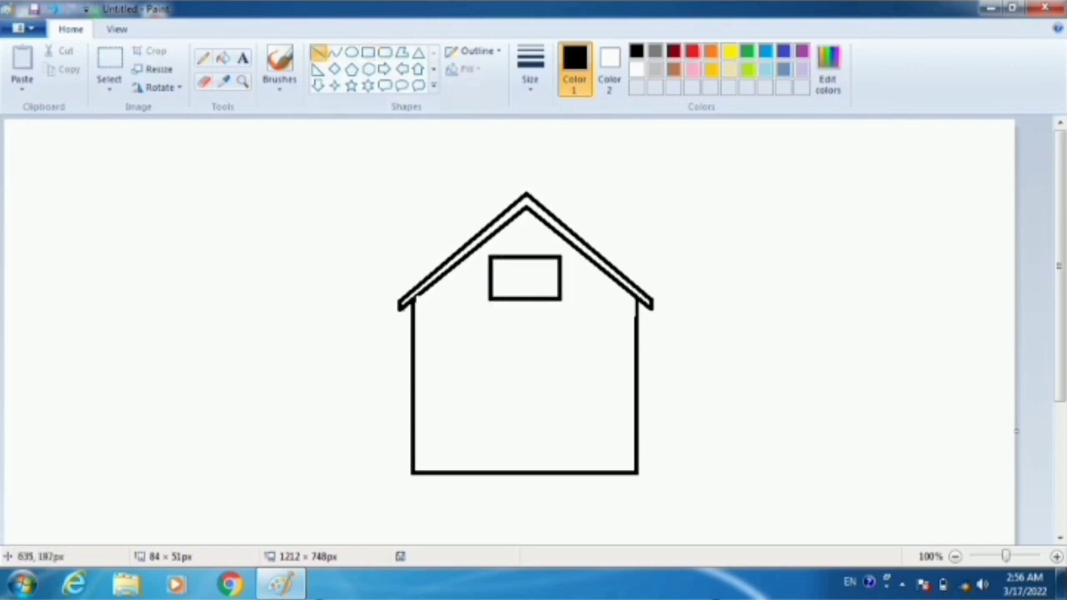
mouse_move(525, 258)
left_mouse_down()
mouse_move(524, 298)
mouse_move(492, 282)
mouse_move(555, 282)
left_mouse_up()
- Draw a rounded-rectangle door about 52 × 93 px near the bottom of the front wall and shift it towards the wall's centre
left_click(385, 51)
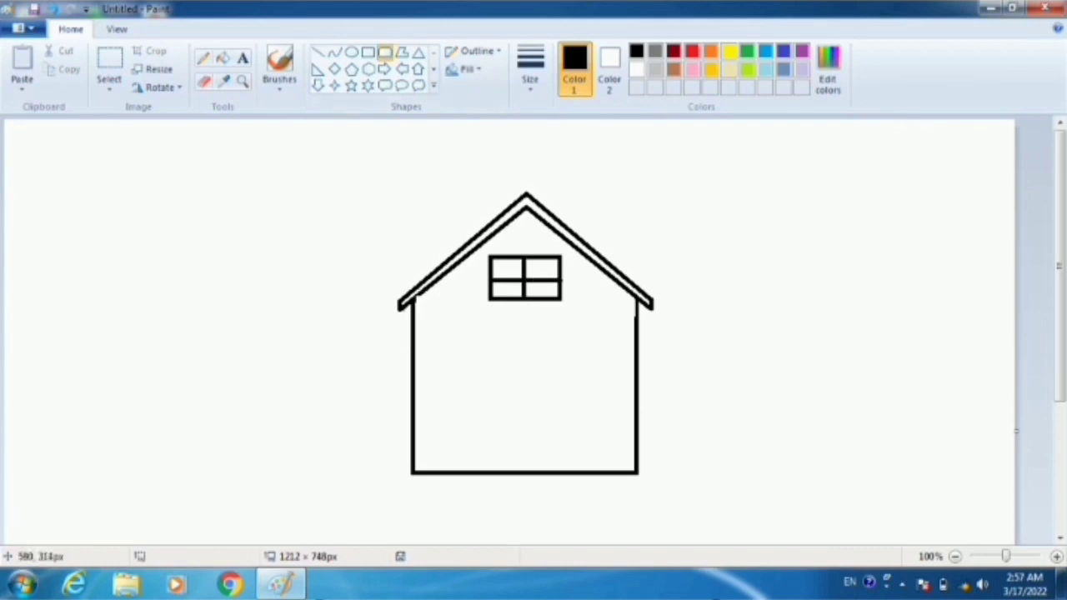
left_click_drag(487, 380, 530, 460)
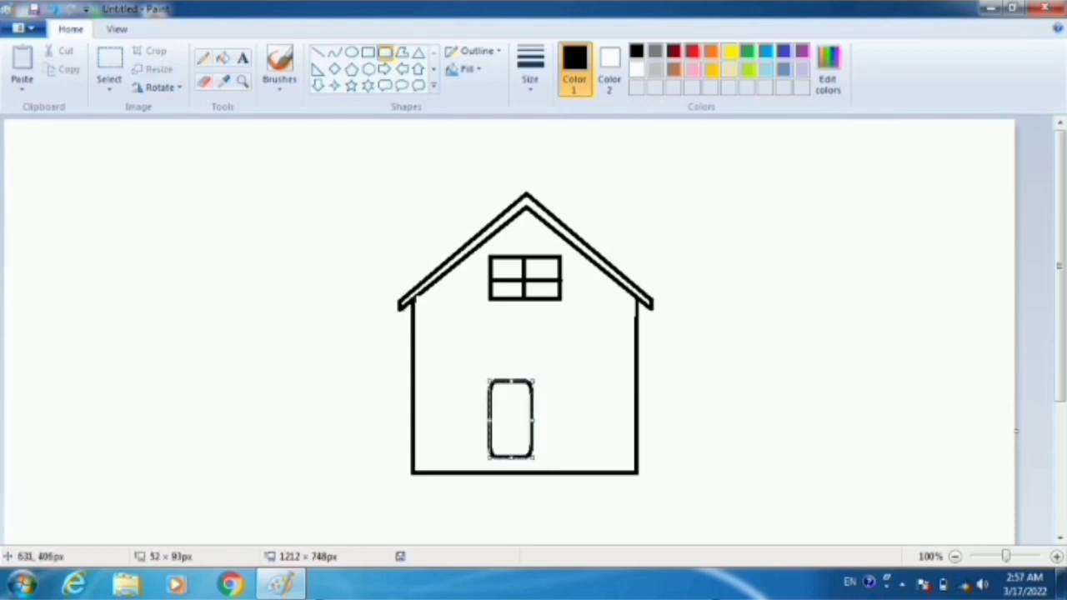
left_click_drag(511, 419, 520, 419)
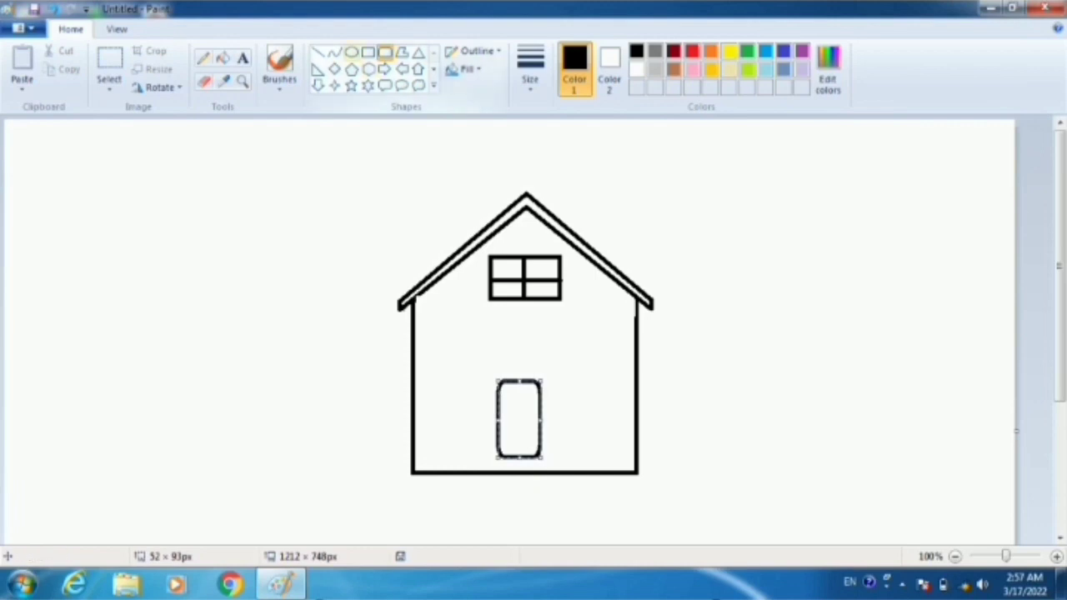
- Draw a doorstep rectangle about 107 × 21 px between the door and the wall's base and centre it under the door
left_click(368, 52)
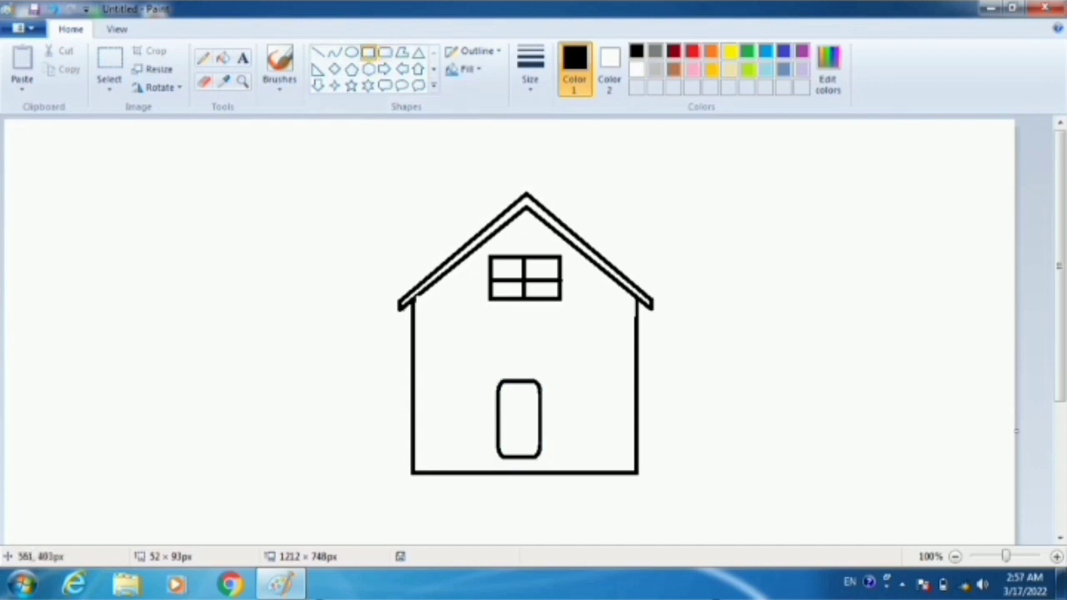
left_click_drag(466, 456, 556, 473)
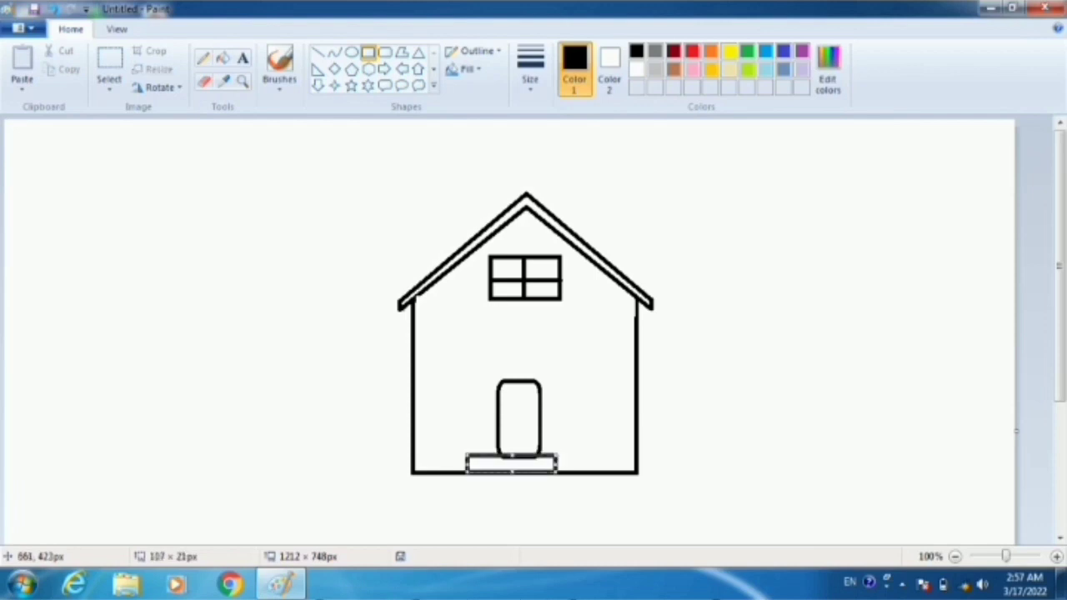
key("Right")
key("Right")
key("Right")
key("Right")
key("Right")
key("Right")
key("Right")
key("Right")
key("Right")
key("Right")
key("Right")
key("Right")
key("Right")
key("Right")
key("Right")
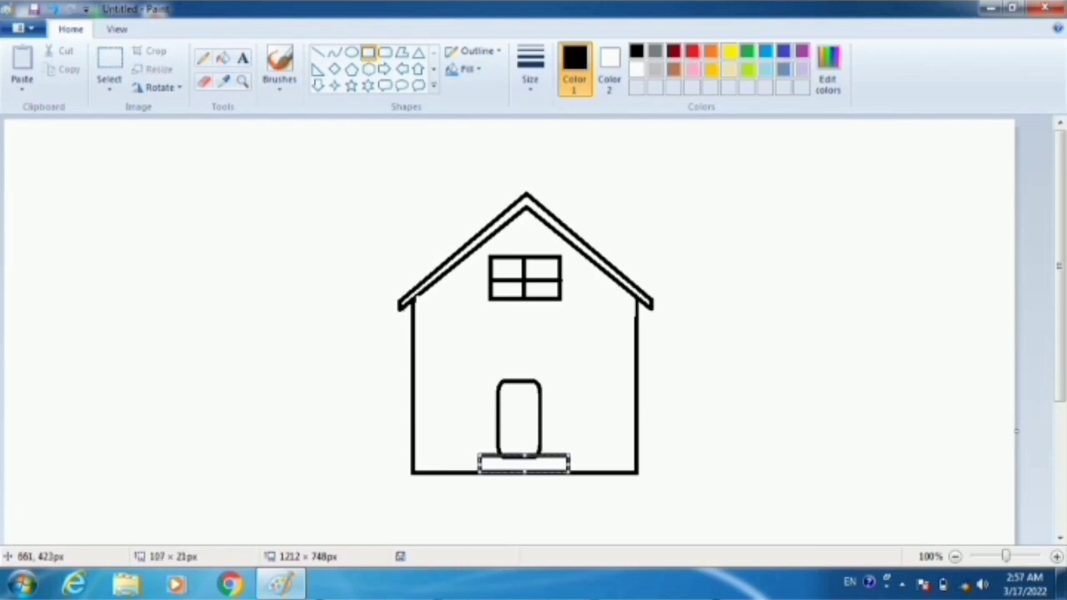
key("Left")
key("Left")
key("Left")
key("Left")
key("Left")
left_click(748, 346)
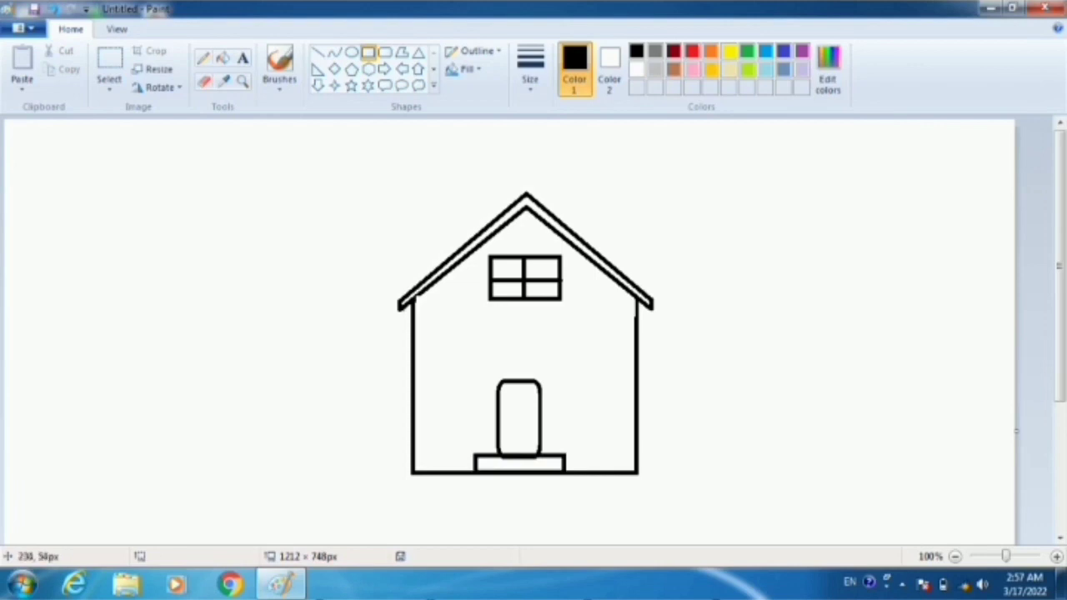
- Decorate the door with a diamond about 14 × 20 px in its upper part and a small oval knob near its right edge
left_click(334, 69)
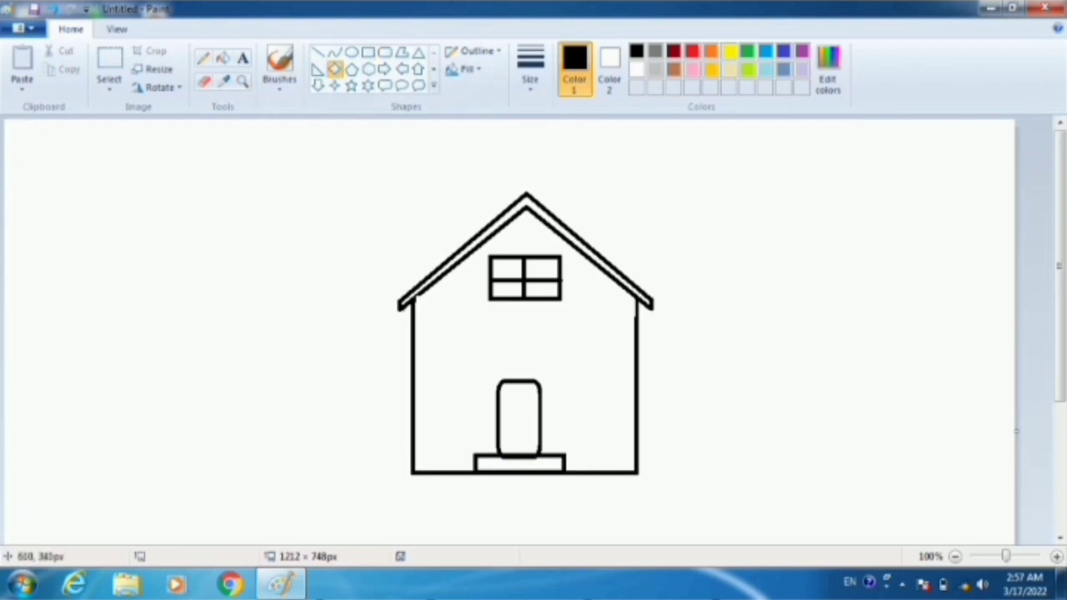
left_click_drag(510, 397, 522, 414)
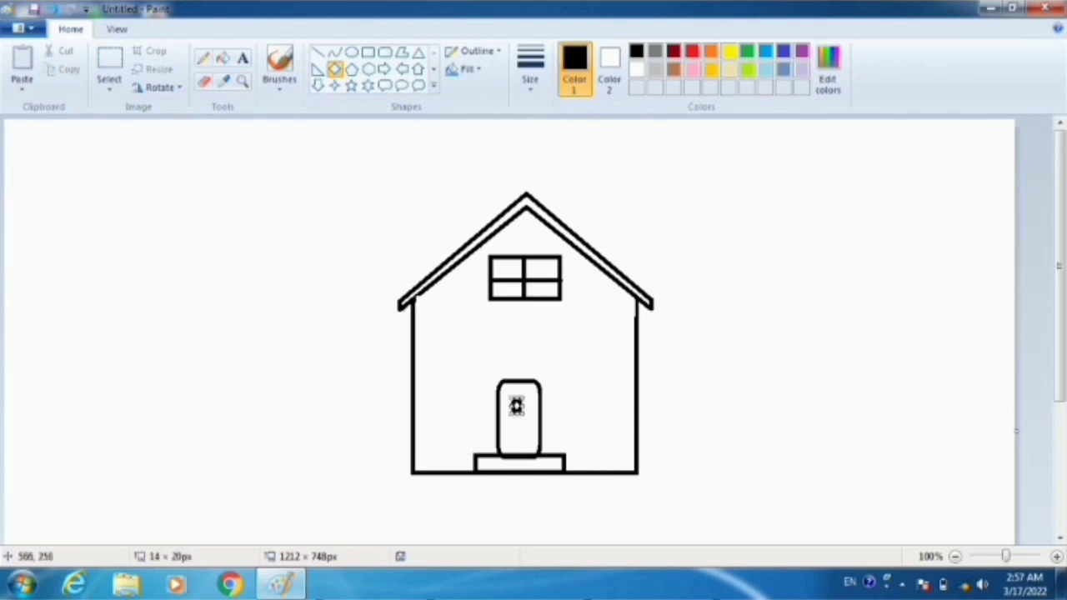
left_click(351, 51)
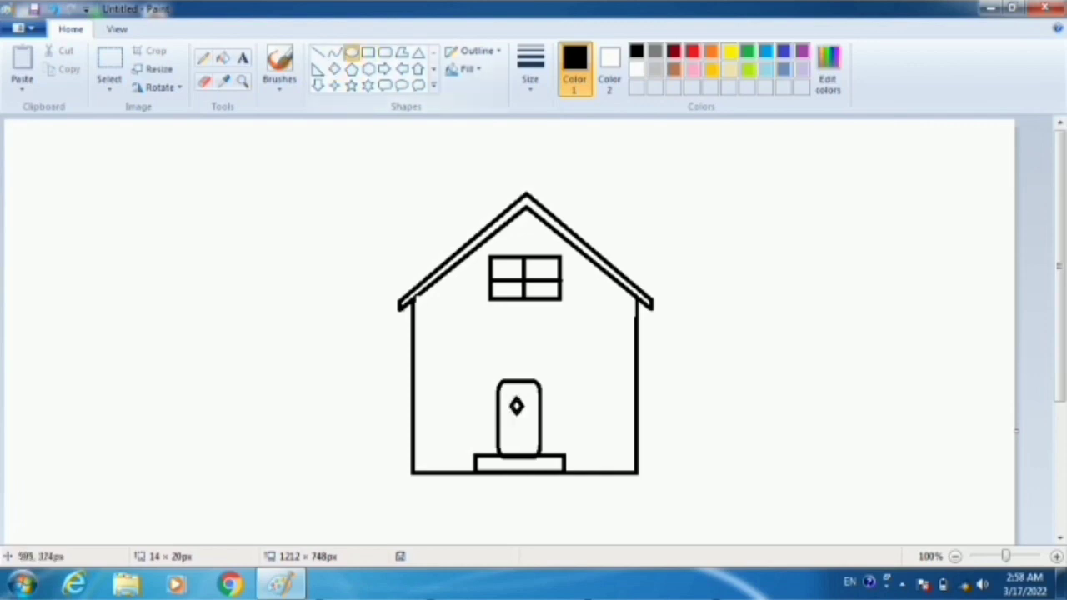
left_click_drag(523, 420, 530, 427)
left_click(575, 383)
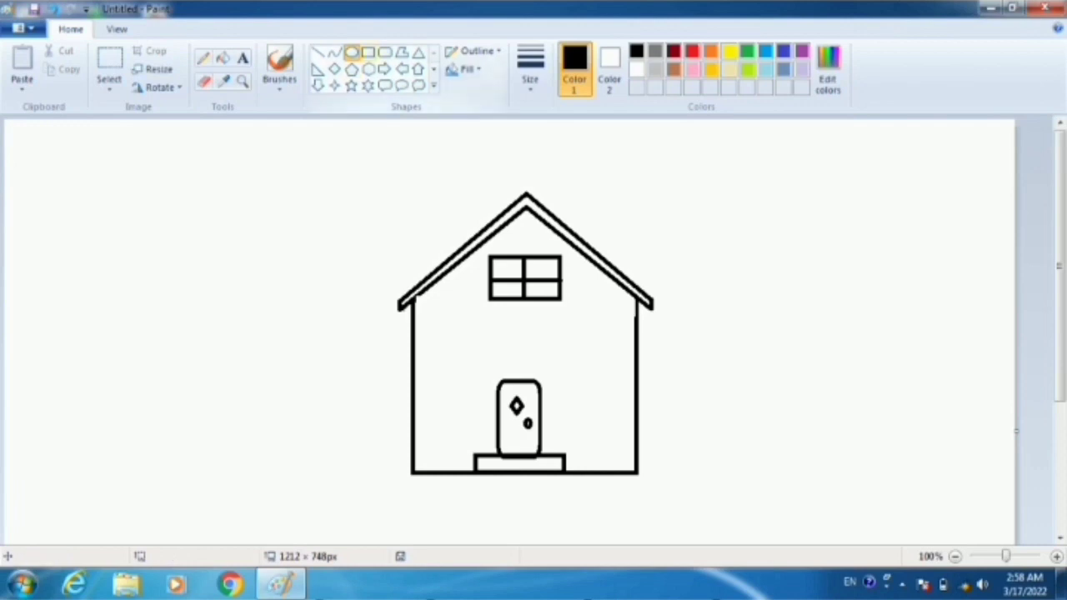
- Draw a small window about 60 × 30 px right of the door and divide it into four panes with crossing lines
left_click(368, 52)
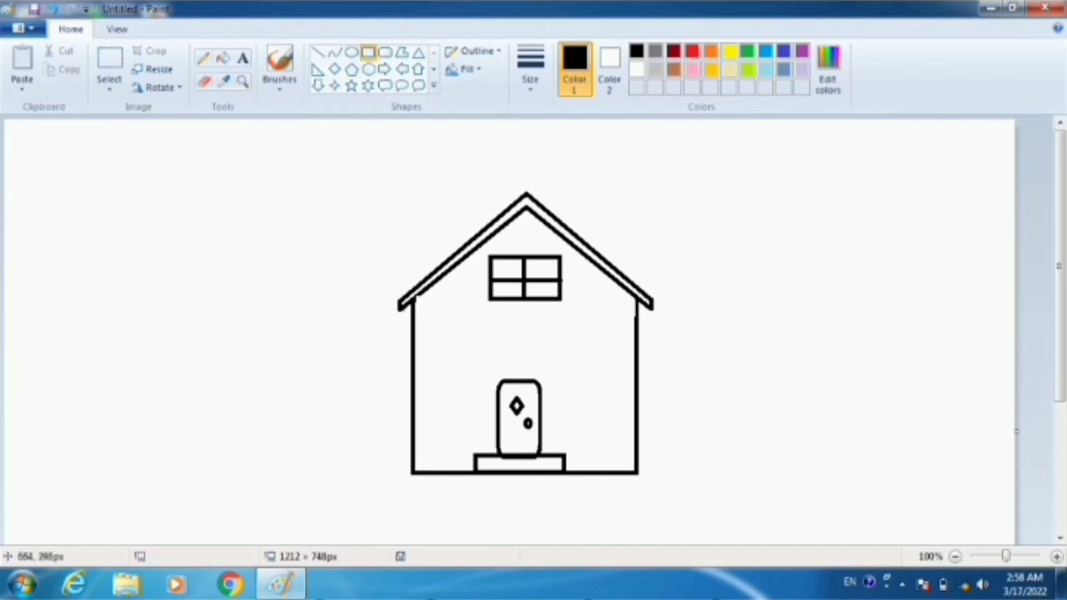
left_click_drag(565, 367, 616, 392)
left_click(318, 52)
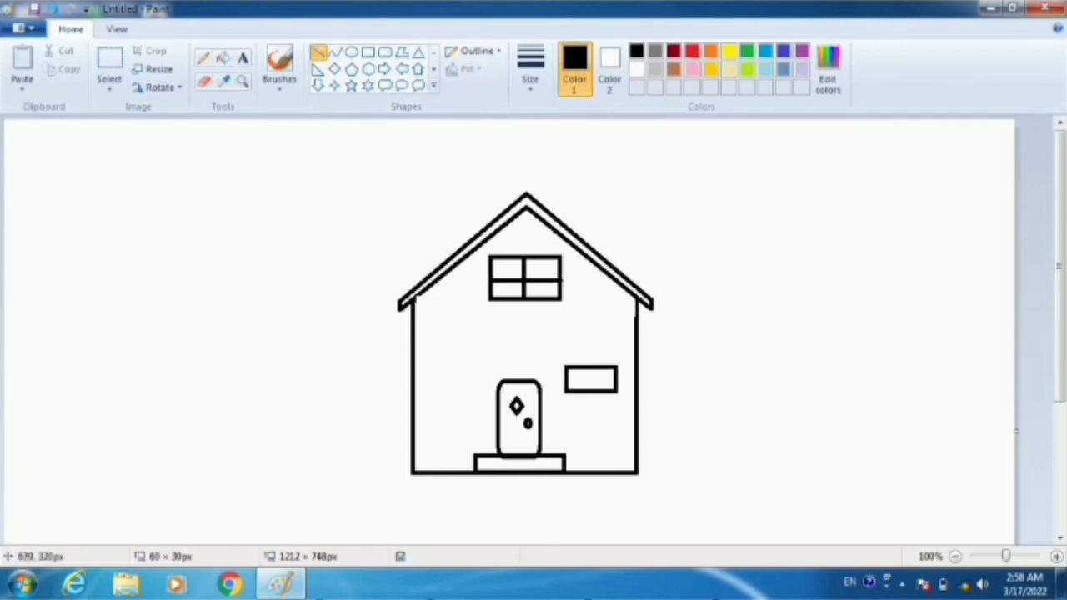
mouse_move(564, 381)
left_mouse_down()
mouse_move(620, 378)
mouse_move(593, 388)
left_mouse_up()
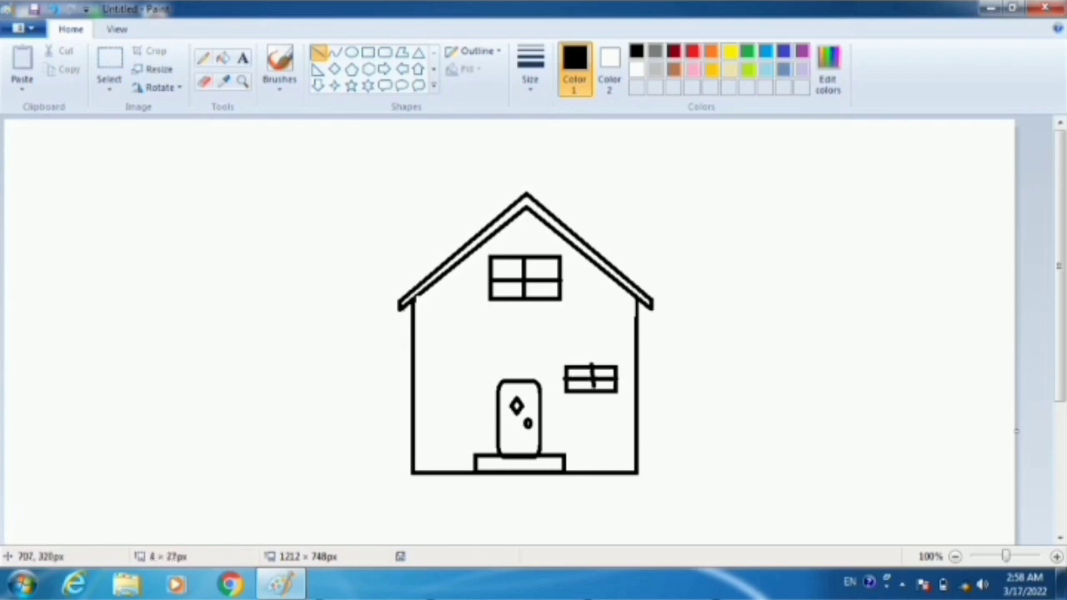
- Draw a side wing left of the house with straight lines: a slanted roof outline, an outer wall about 190 px tall and a base line
mouse_move(461, 248)
left_mouse_down()
mouse_move(156, 248)
mouse_move(93, 314)
mouse_move(107, 318)
left_mouse_up()
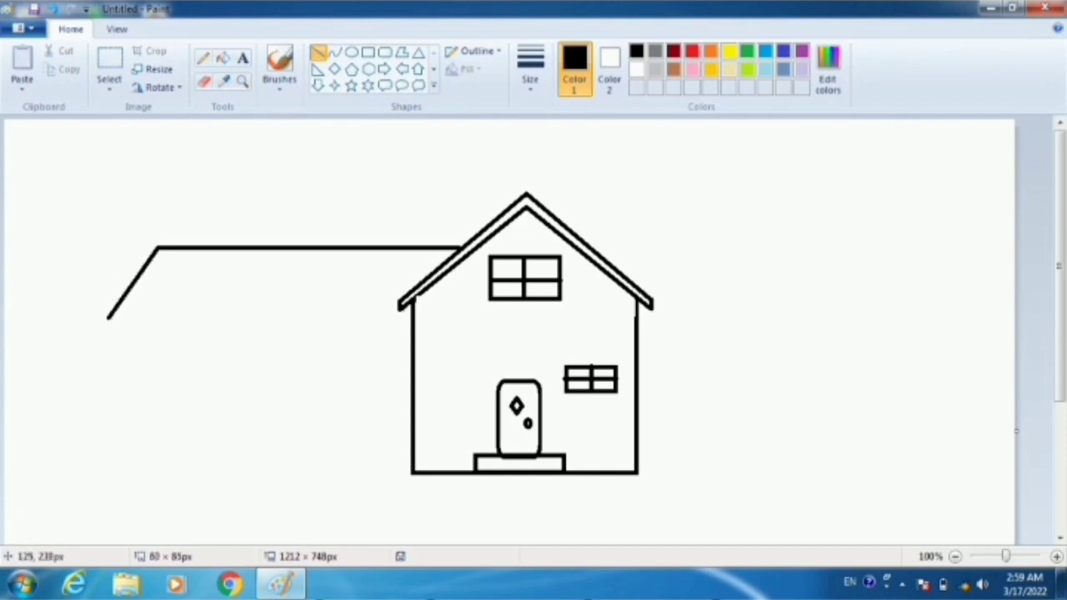
left_click_drag(108, 318, 108, 318)
left_click(176, 328)
left_click_drag(108, 318, 410, 322)
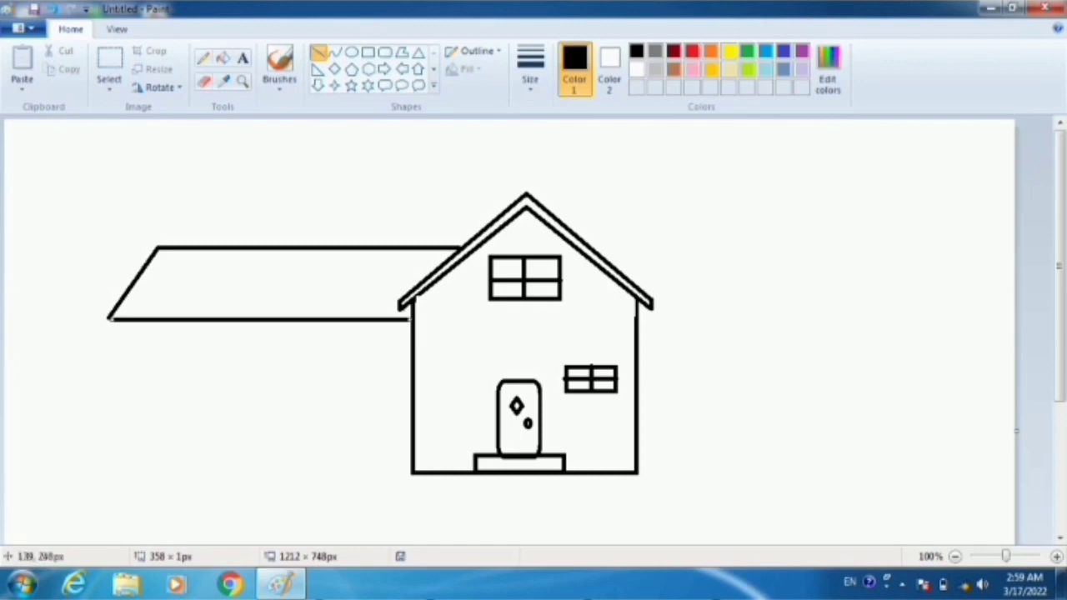
left_click(119, 350)
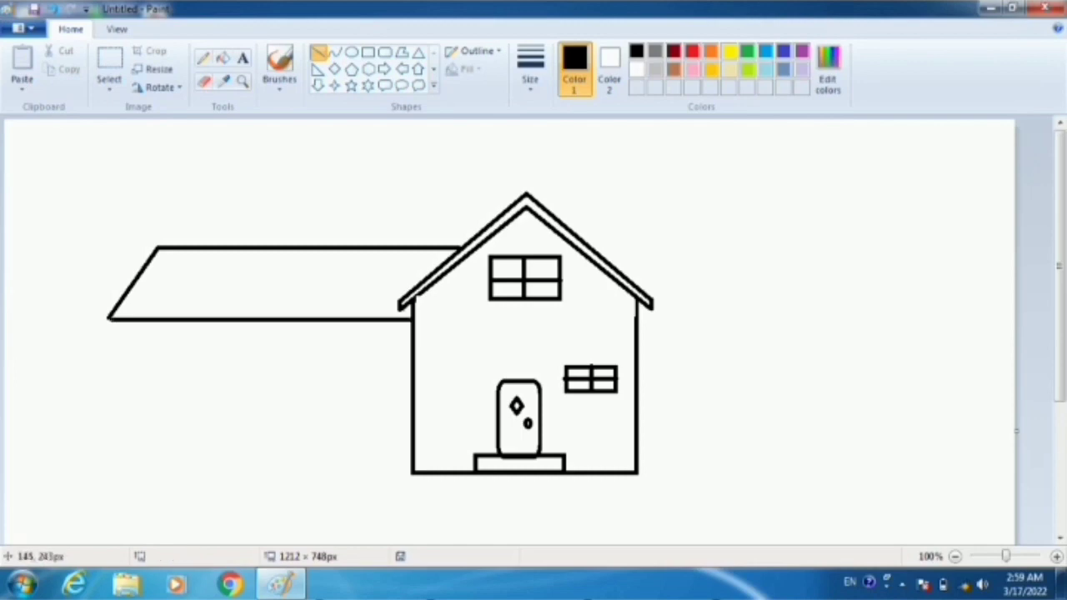
left_click_drag(119, 321, 121, 481)
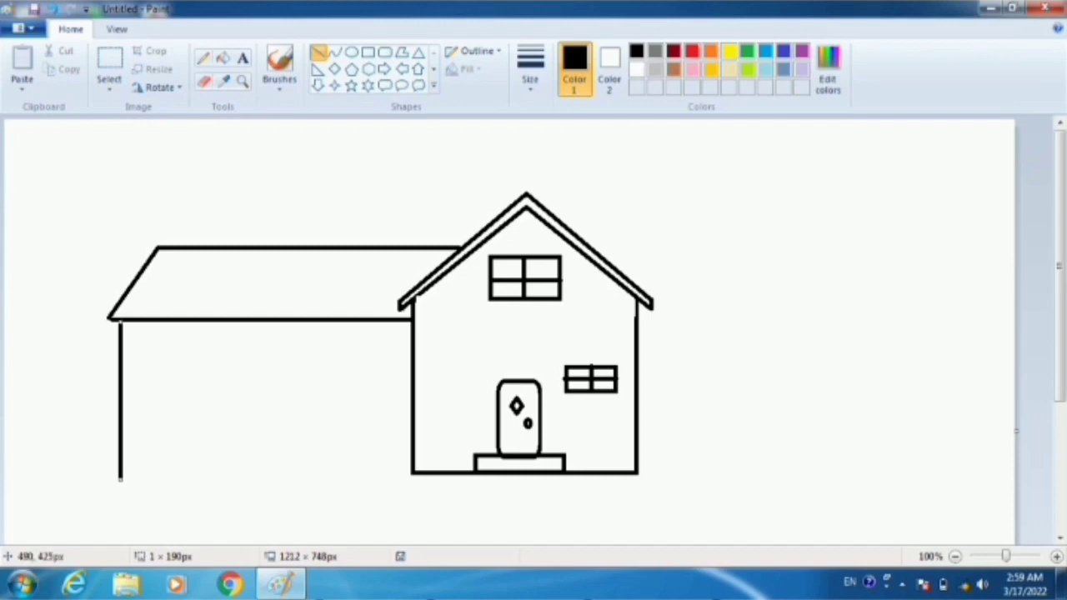
left_click_drag(412, 473, 120, 473)
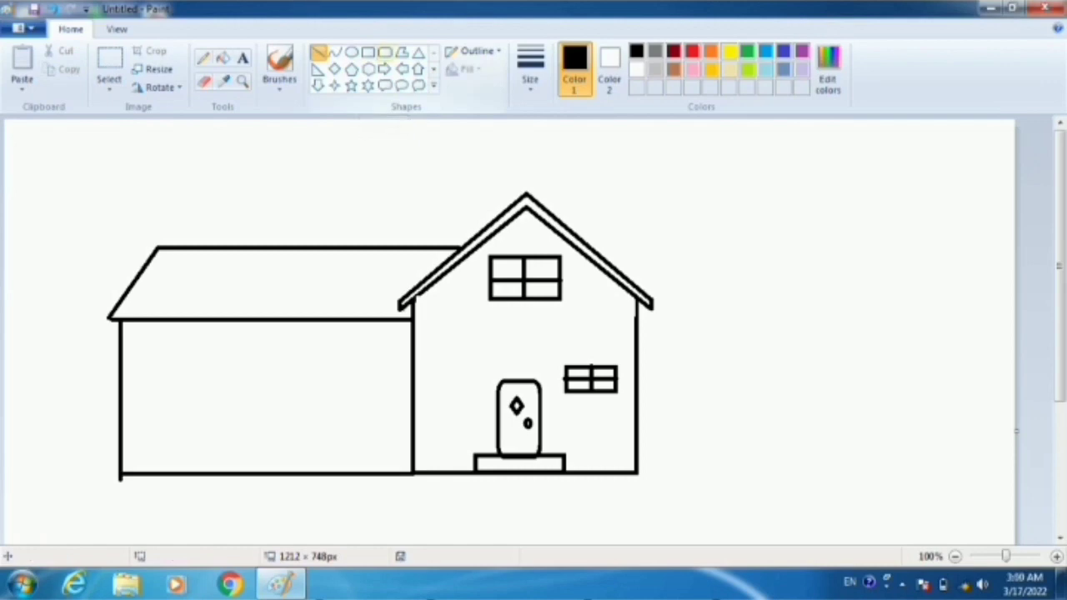
- Draw two rounded-rectangle windows on the side wing, about 72 × 117 px on the left and 63 × 115 px on the right
left_click(384, 52)
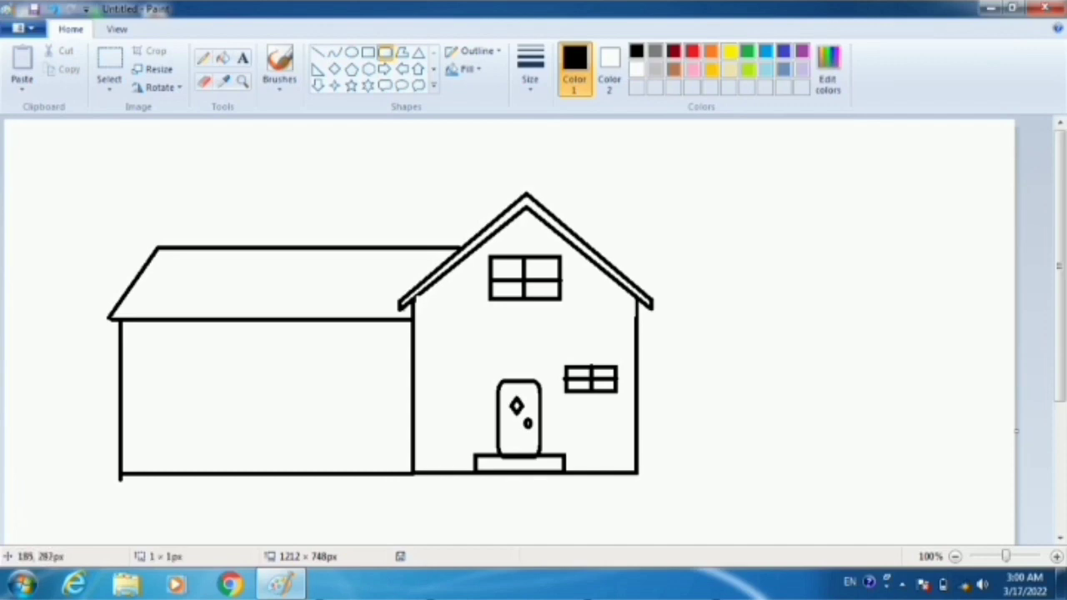
left_click_drag(158, 360, 218, 455)
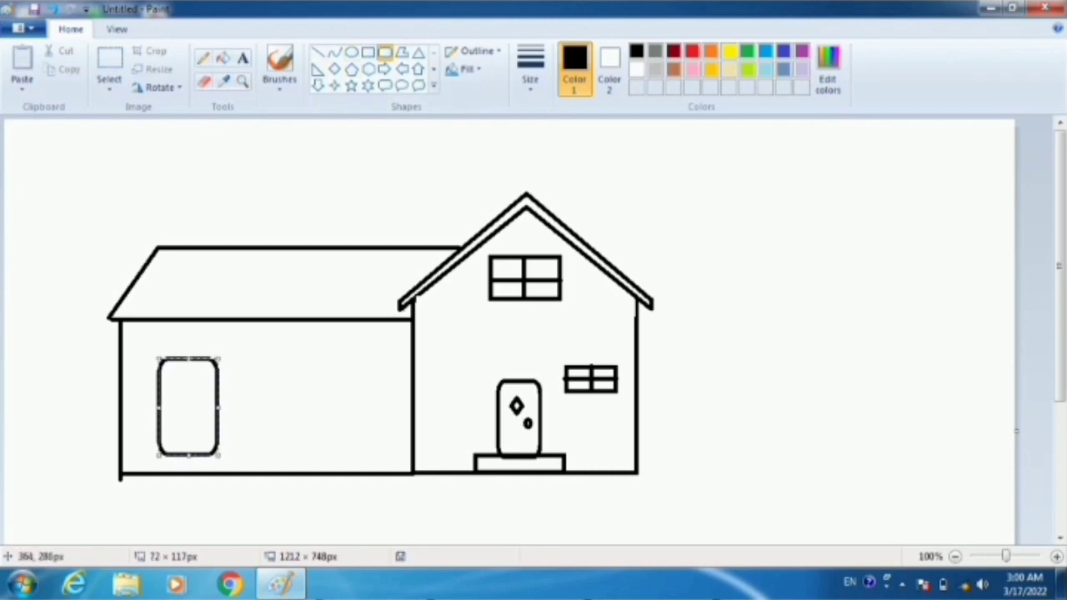
left_click_drag(306, 357, 359, 455)
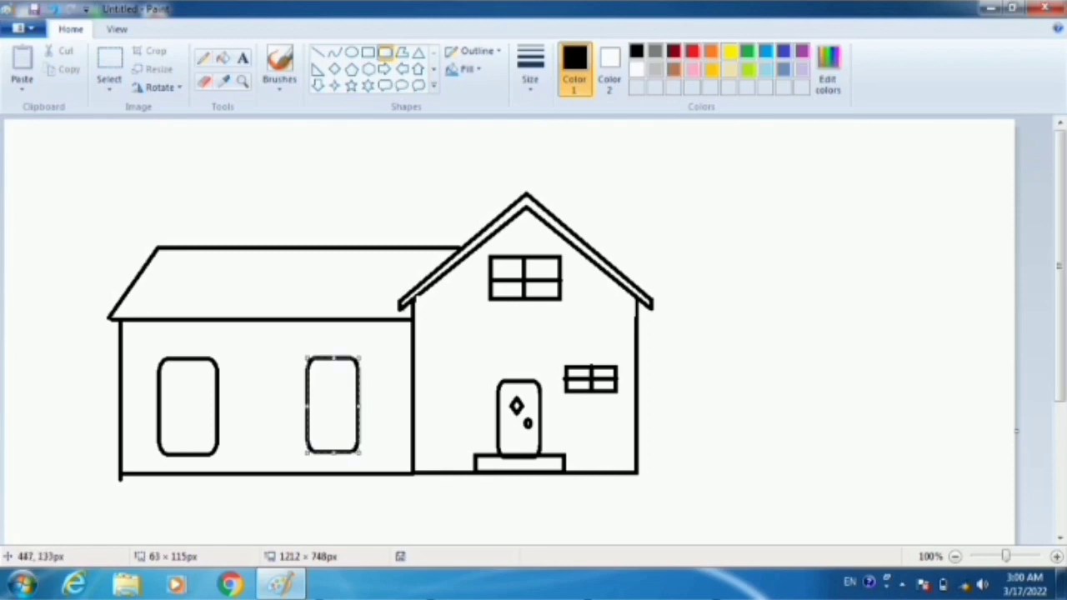
- Divide the side wing's left window with one vertical and three horizontal lines, dismissing the color scheme prompt without choosing an option
left_click(318, 52)
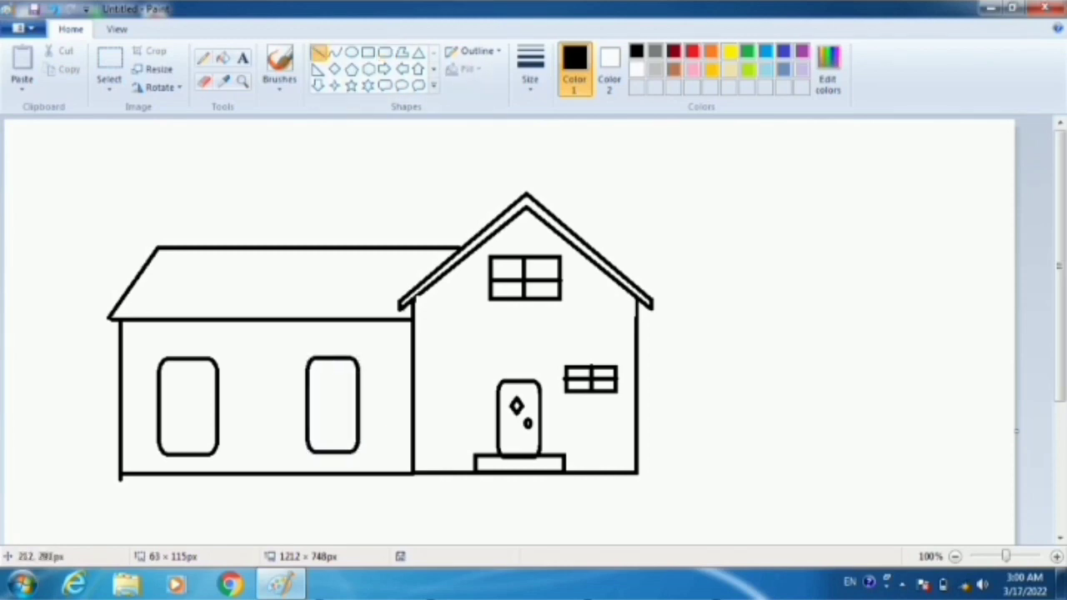
mouse_move(185, 362)
left_mouse_down()
mouse_move(164, 457)
mouse_move(184, 481)
mouse_move(185, 455)
left_mouse_up()
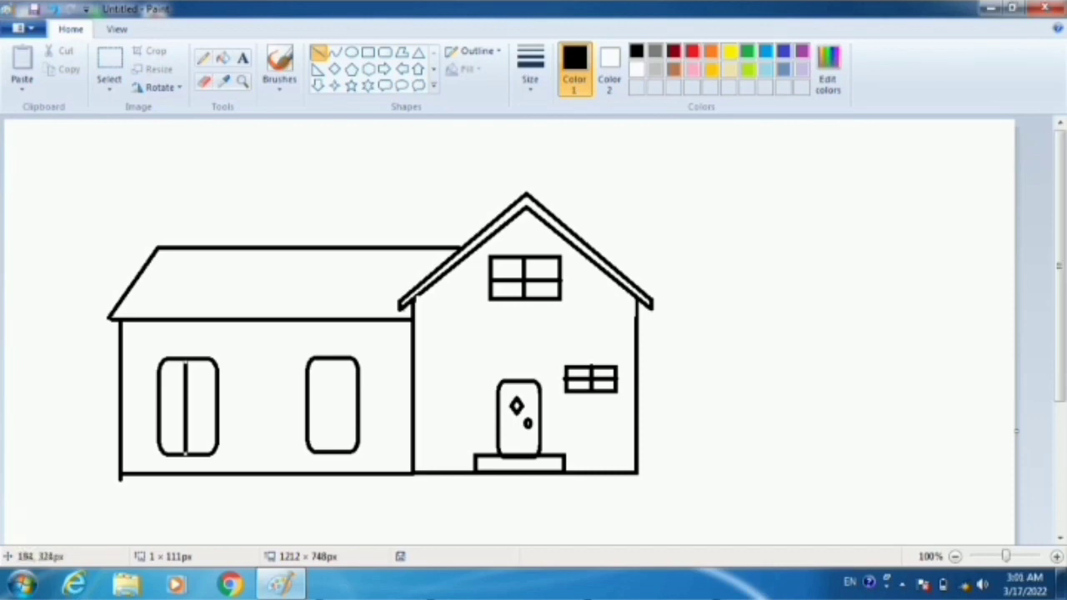
left_click_drag(158, 386, 218, 386)
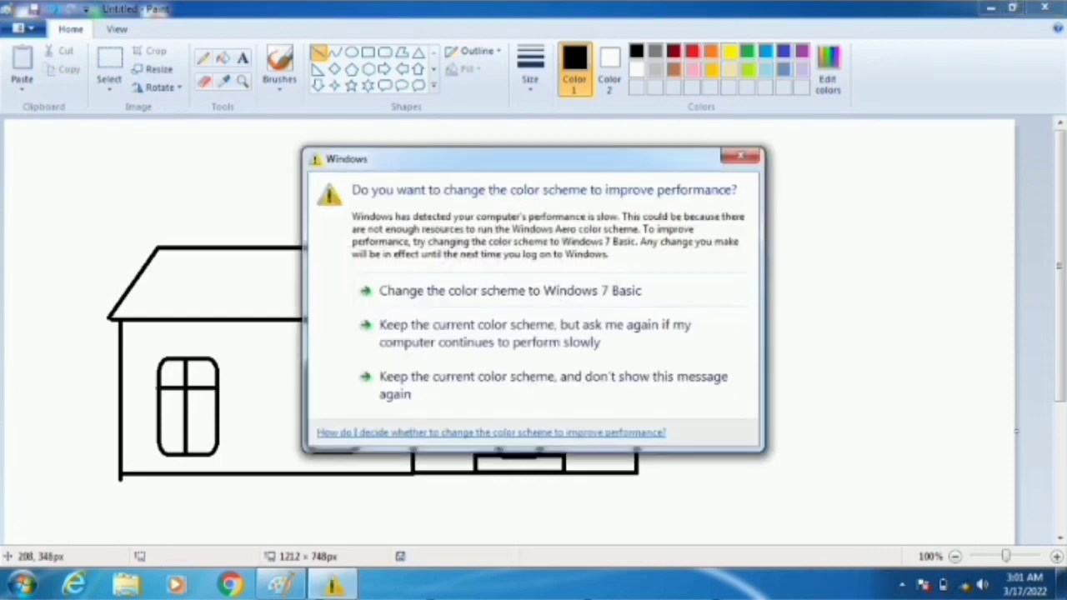
left_click(740, 156)
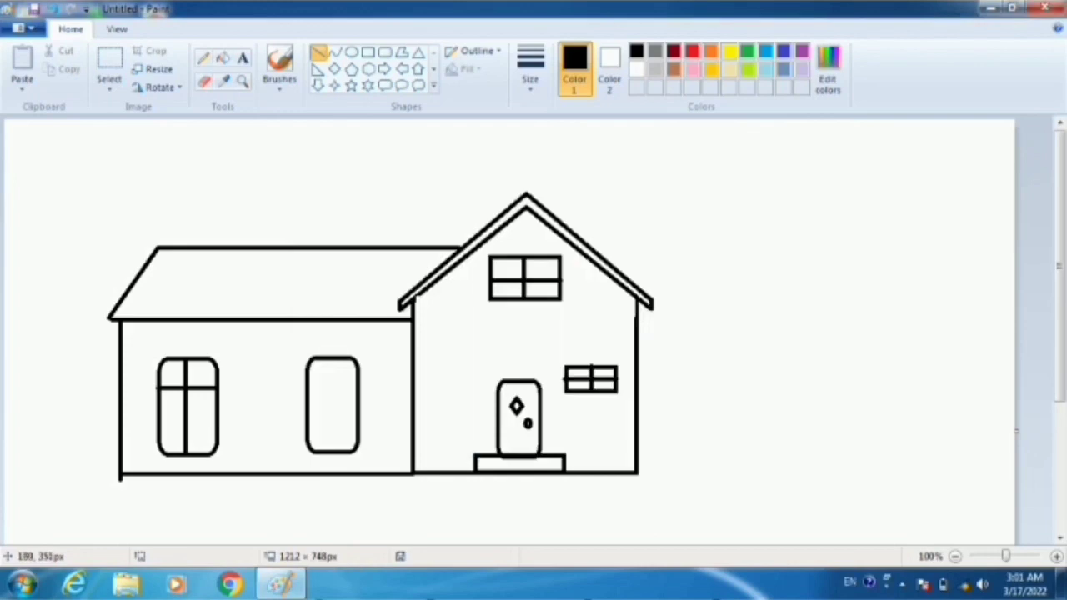
mouse_move(161, 414)
left_mouse_down()
mouse_move(213, 416)
mouse_move(185, 434)
mouse_move(214, 435)
left_mouse_up()
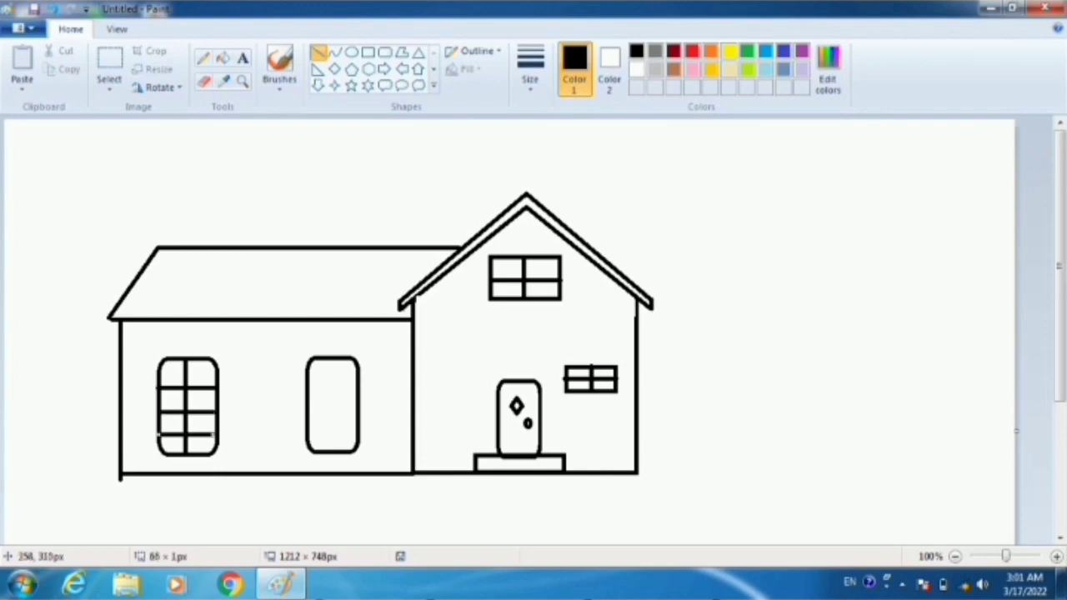
- Divide the side wing's right window with three horizontal lines and one vertical line about 113 px long
left_click_drag(309, 378, 355, 377)
left_click_drag(307, 405, 360, 405)
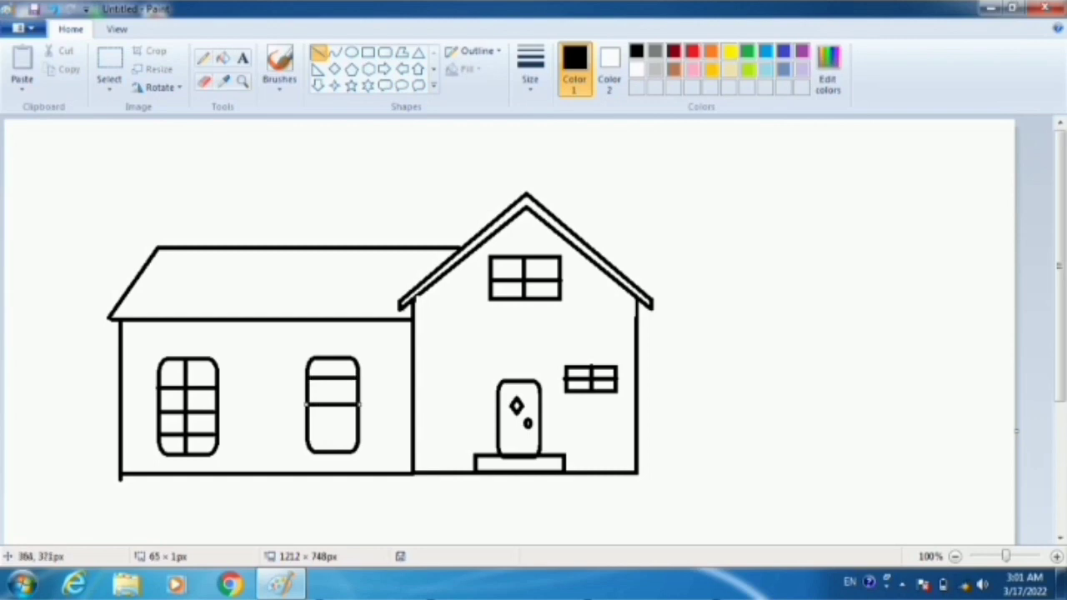
left_click_drag(307, 430, 371, 428)
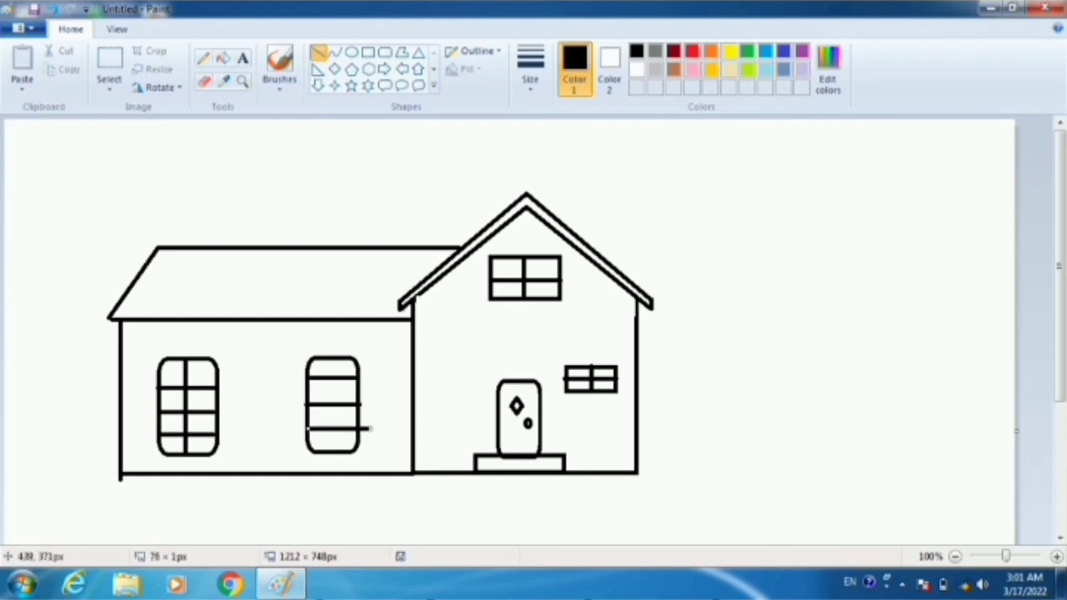
key("ctrl+z")
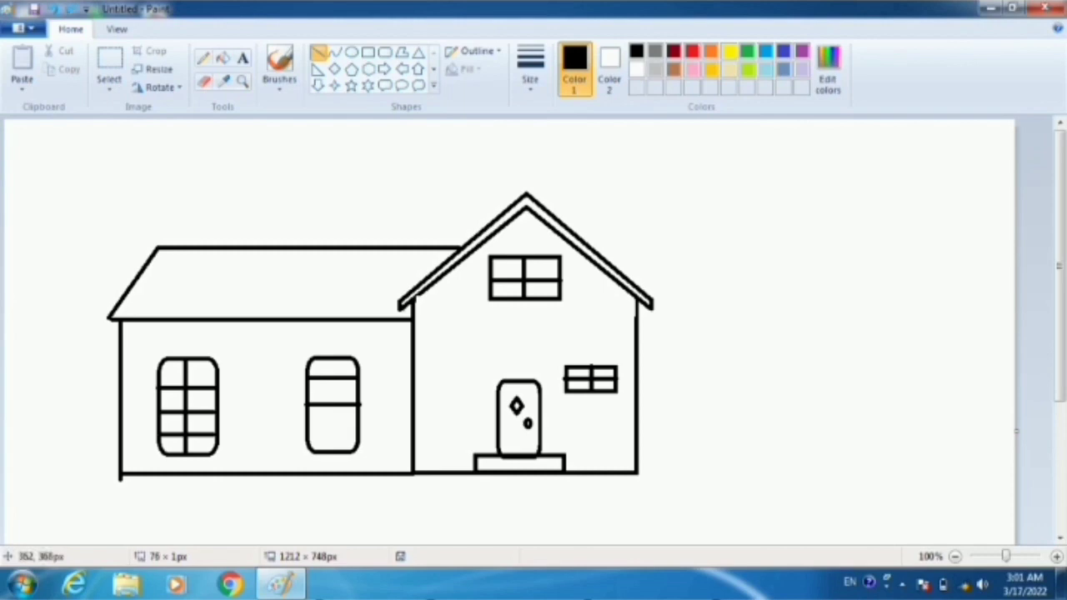
left_click_drag(306, 429, 358, 426)
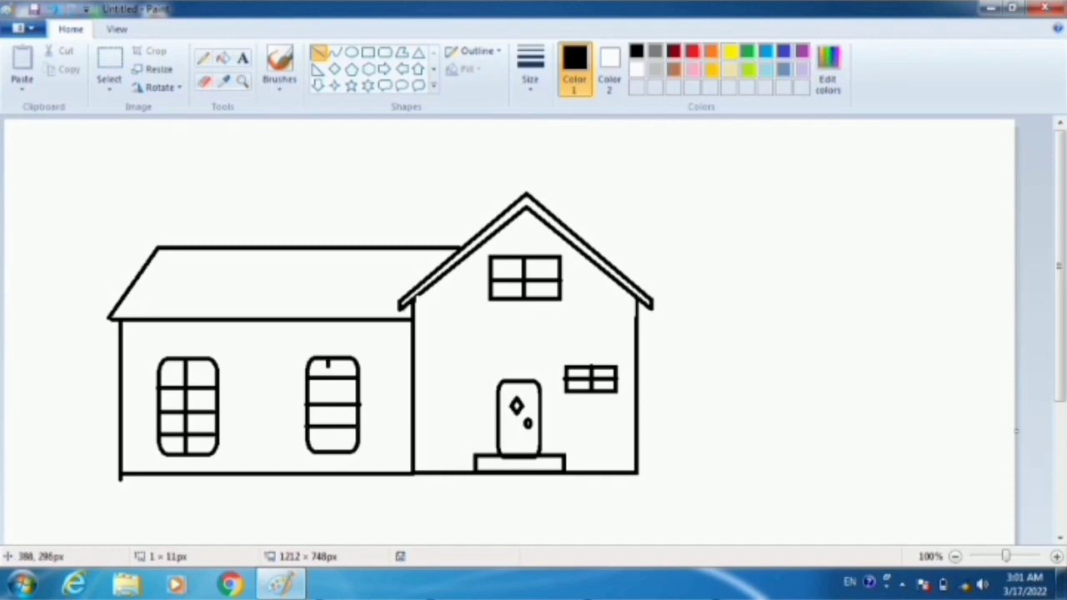
left_click_drag(326, 359, 330, 449)
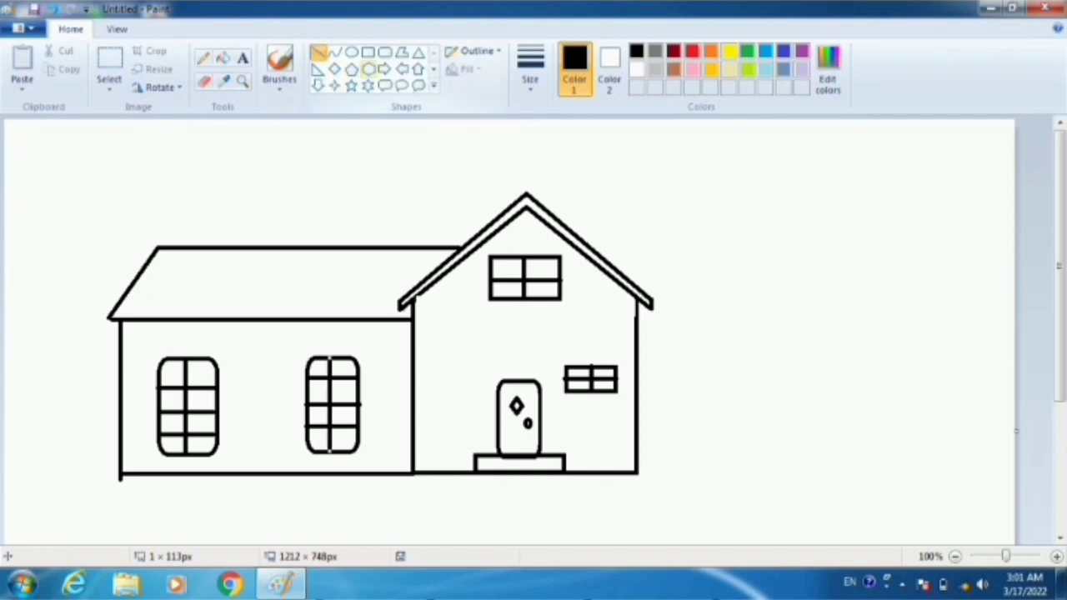
- Draw a rounded-rectangle frame about 91 × 132 px around the side wing's left window and nudge it up and left to center it
left_click(384, 52)
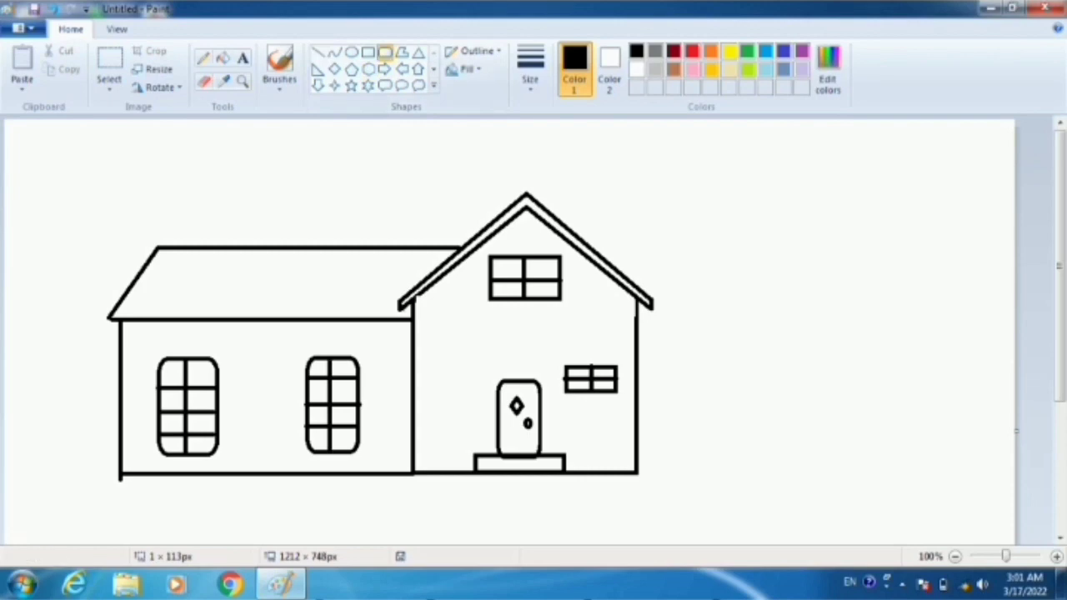
left_click_drag(155, 356, 231, 463)
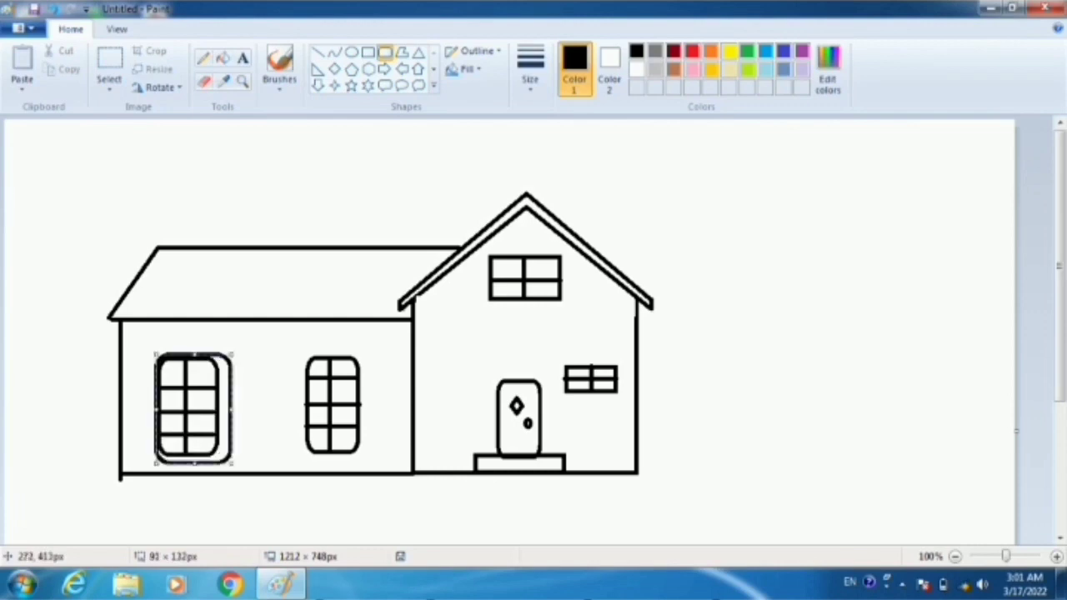
key("Up")
key("Up")
key("Up")
key("Up")
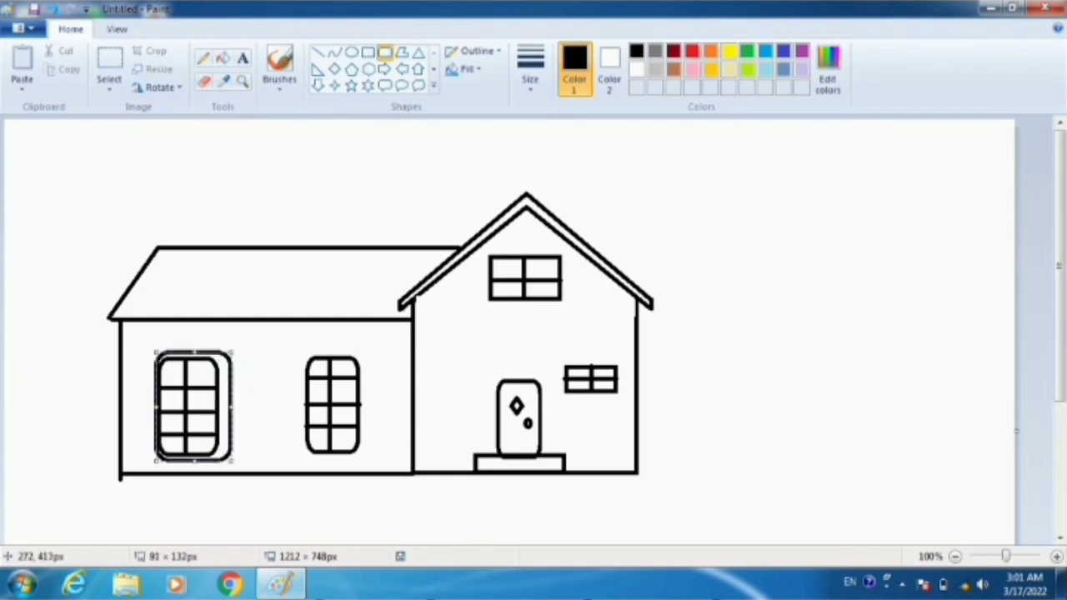
key("Left")
key("Left")
key("Left")
key("Left")
key("Left")
key("Left")
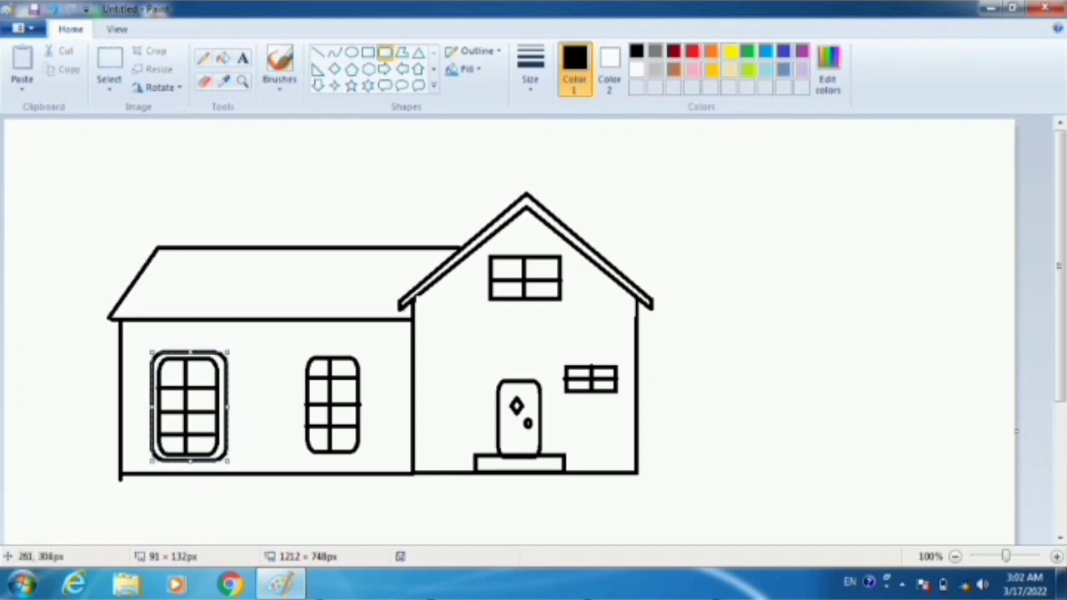
- Shrink the left window's outer frame to about 86 × 125 px and nudge it right and up around the window
left_click_drag(229, 350, 222, 359)
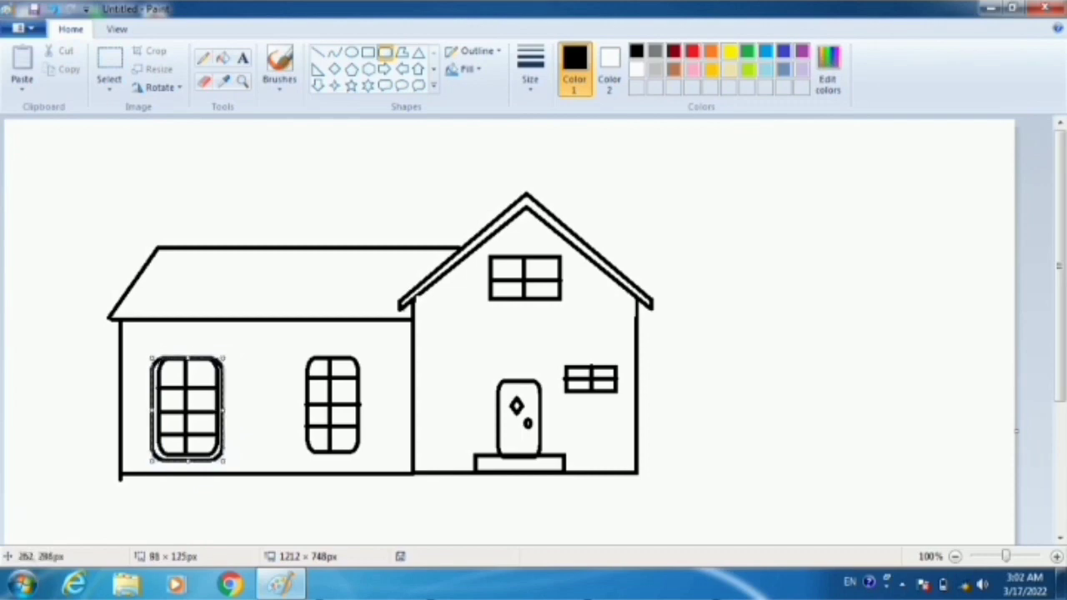
key("Right")
key("Right")
key("Up")
key("Up")
key("Up")
key("Up")
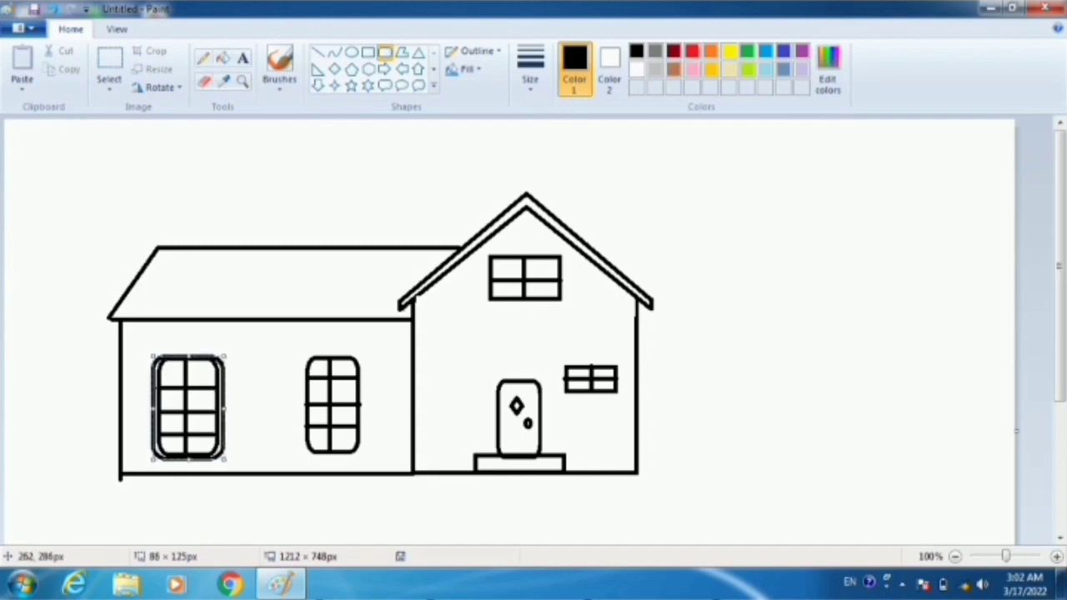
key("Up")
key("Up")
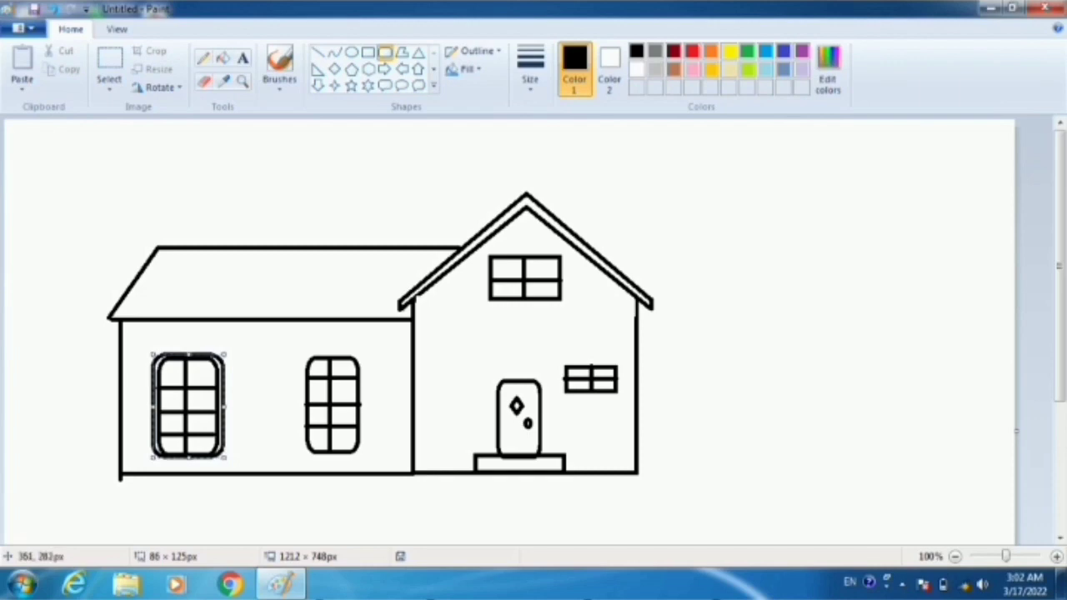
- Draw a rounded-rectangle frame about 81 × 128 px around the side wing's right window and nudge it until it is centered
left_click_drag(305, 357, 372, 464)
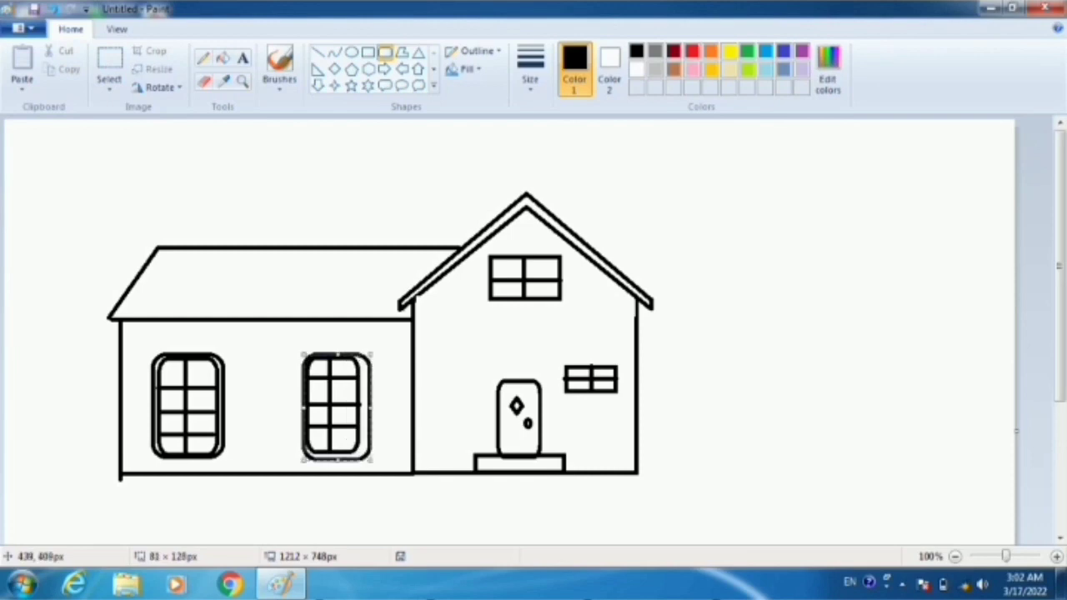
key("Up")
key("Up")
key("Up")
key("Left")
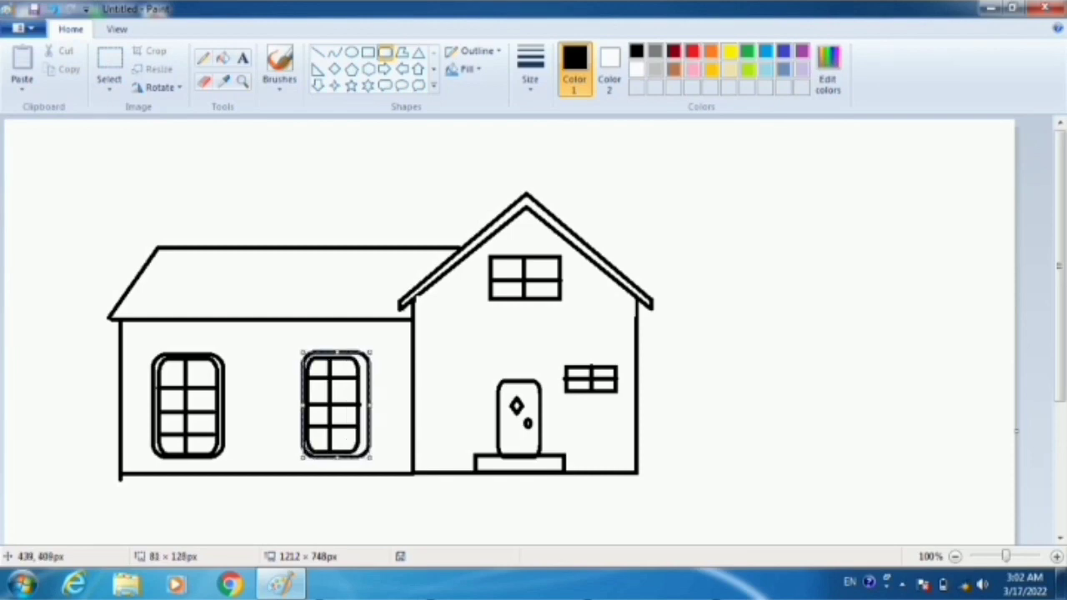
key("Left")
key("Down")
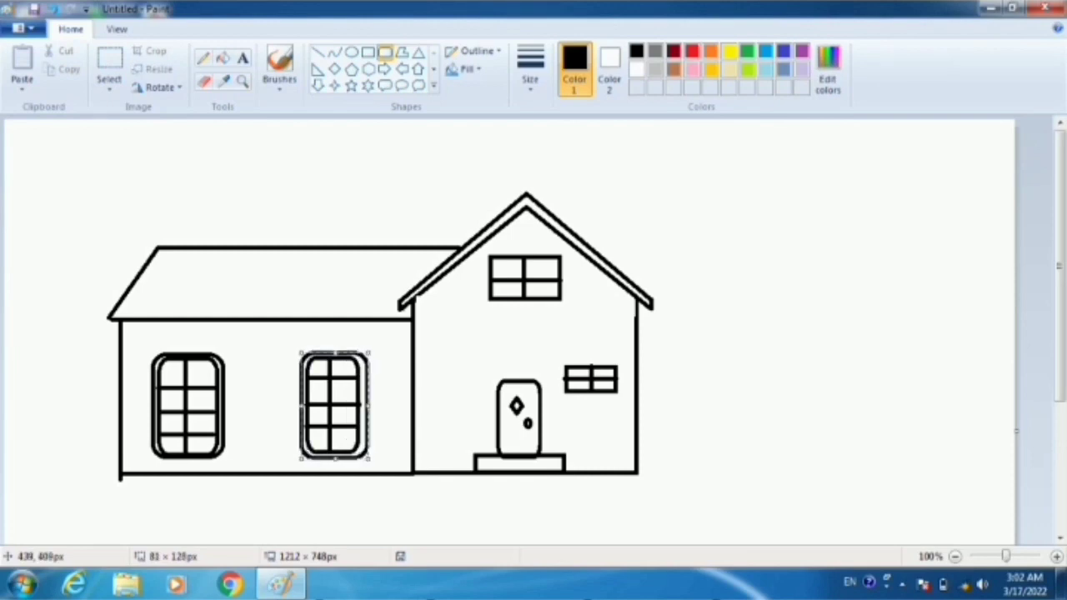
key("Left")
key("Left")
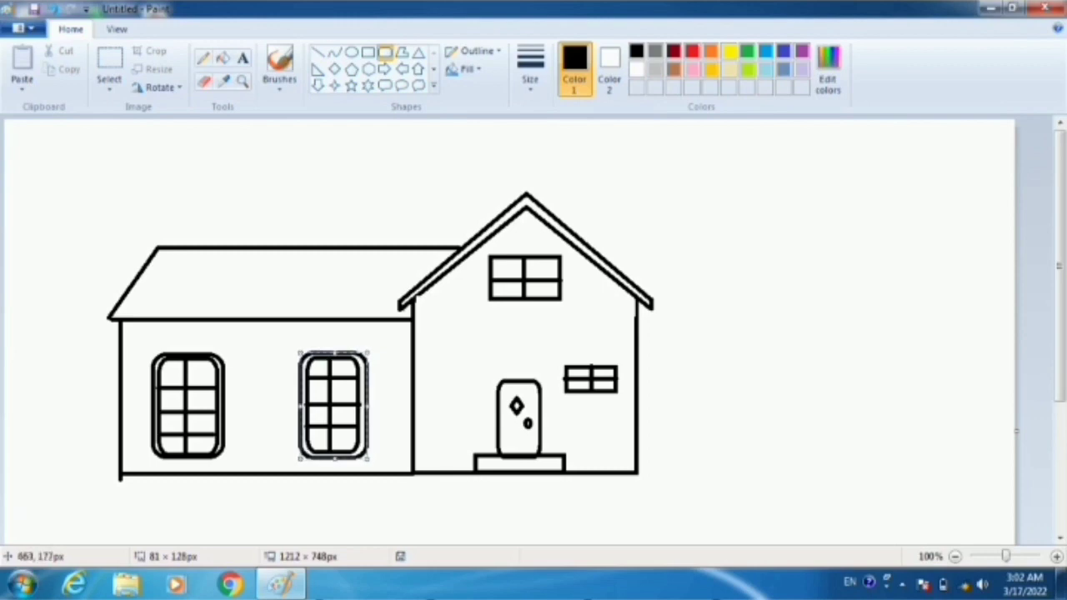
left_click(656, 315)
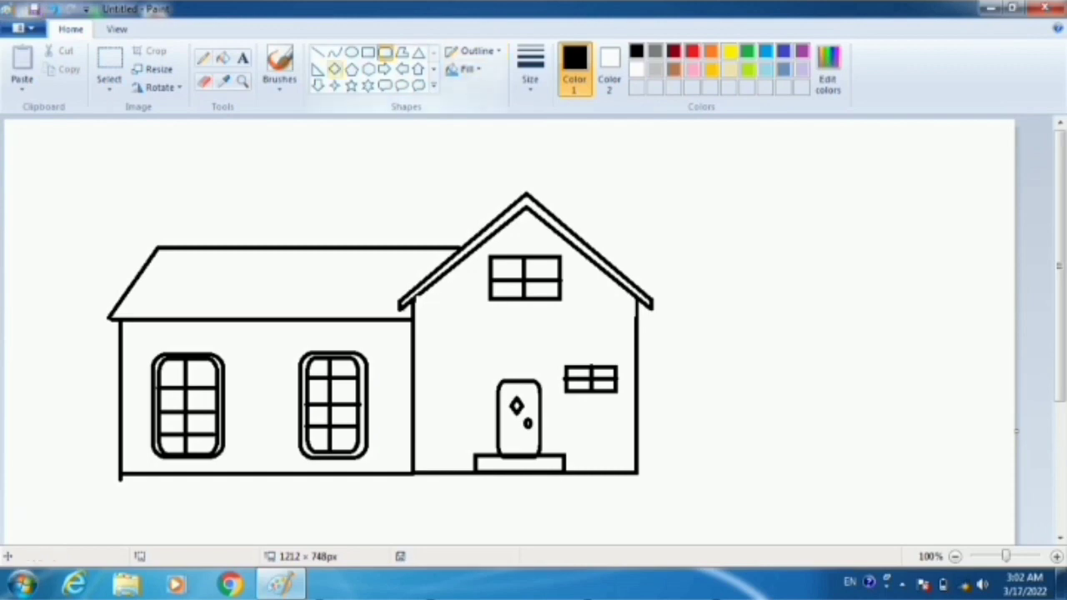
- Try filling the gable roof band and the side wing roof with dark gray, and undo both fills
left_click(222, 58)
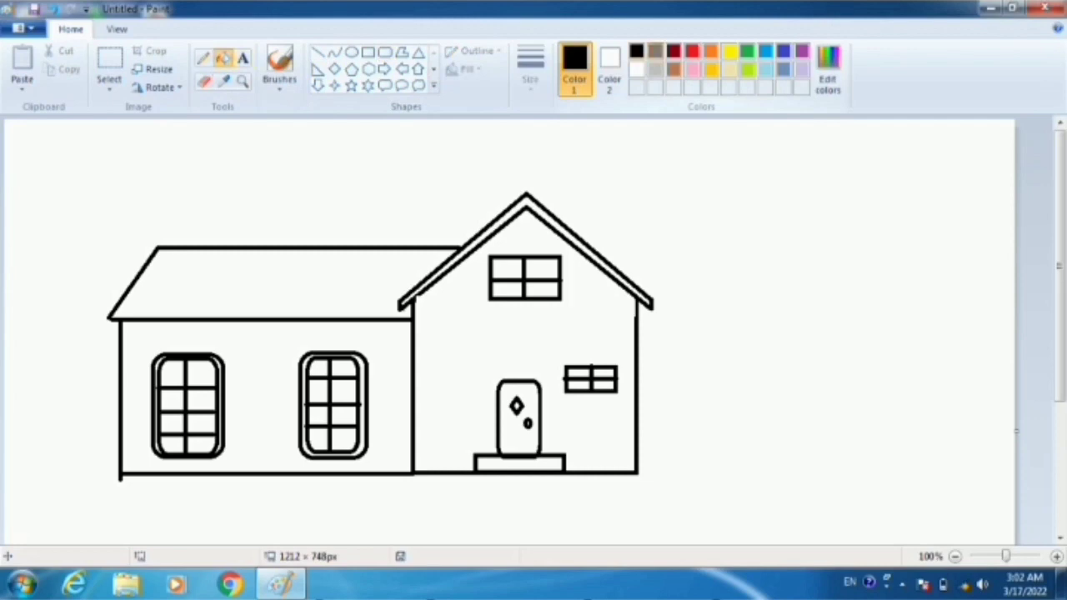
left_click(656, 50)
left_click(526, 203)
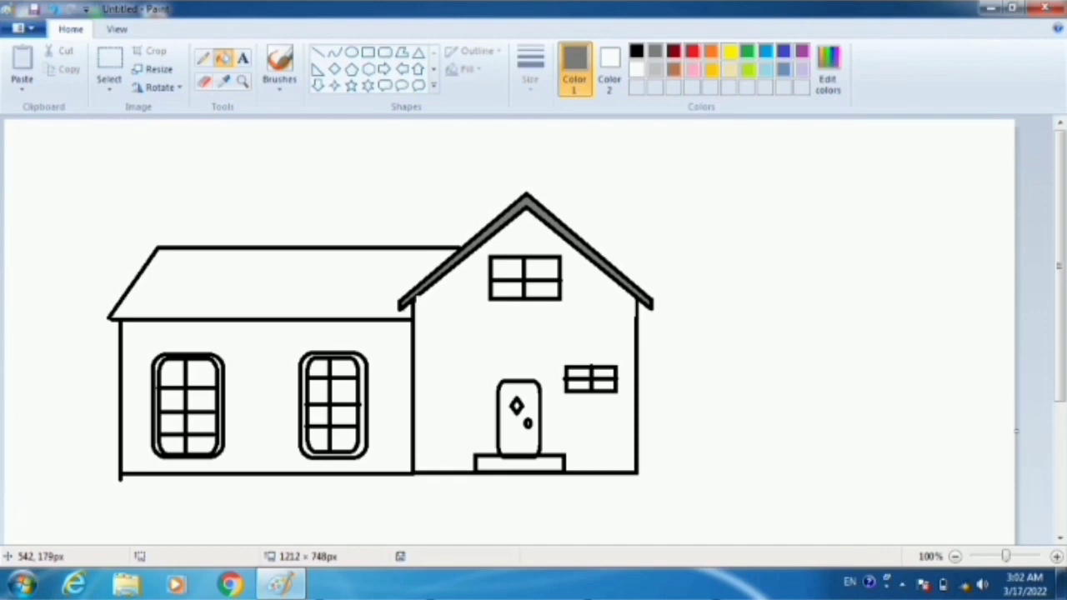
left_click(326, 274)
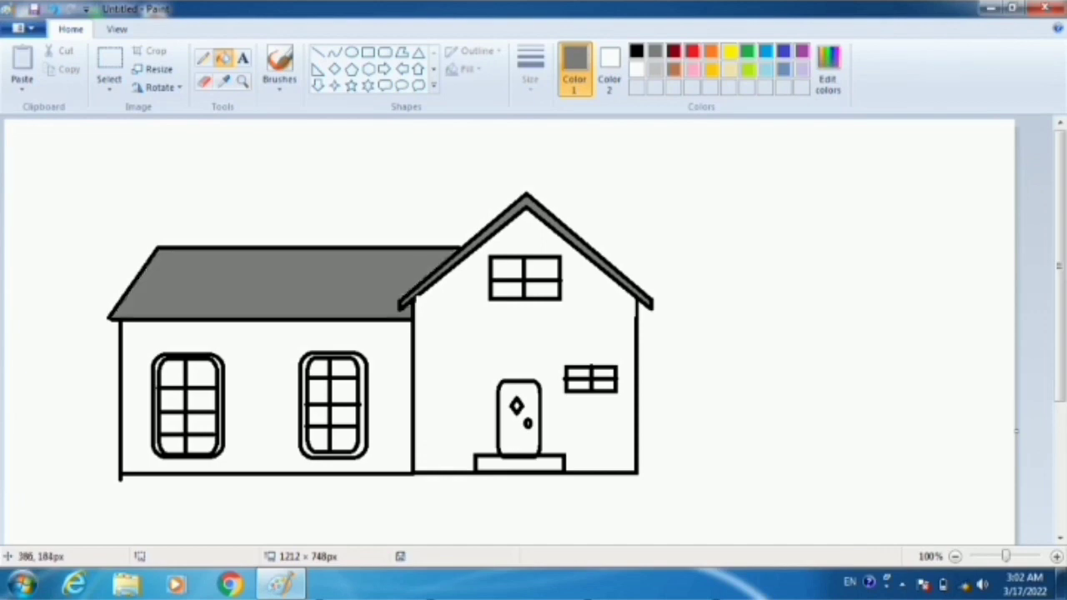
key("ctrl+z")
key("ctrl+z")
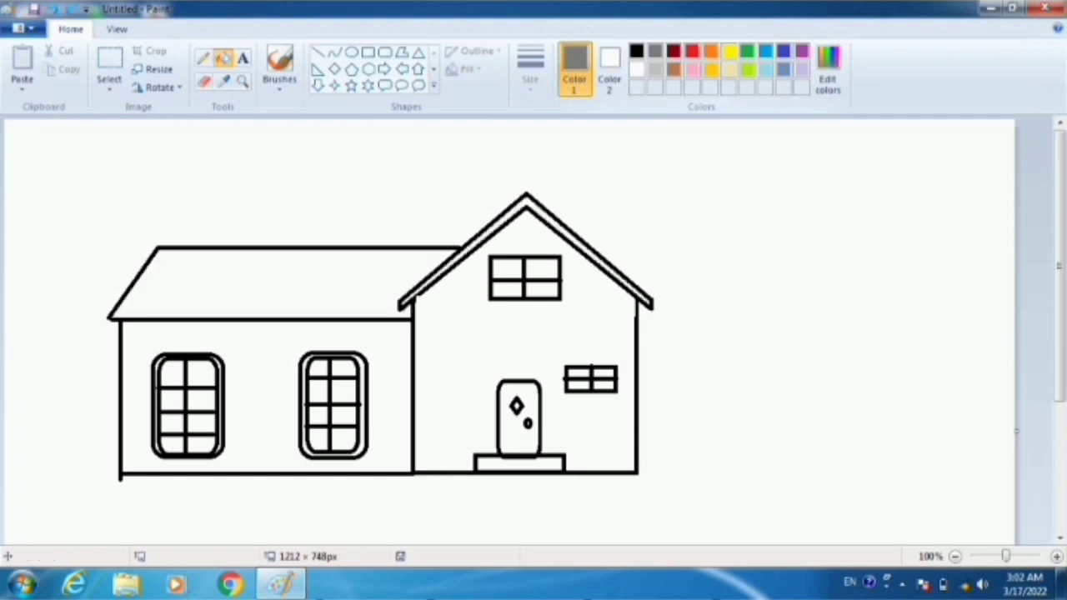
- Fill the gable roof band and the side wing roof with indigo blue
left_click(784, 52)
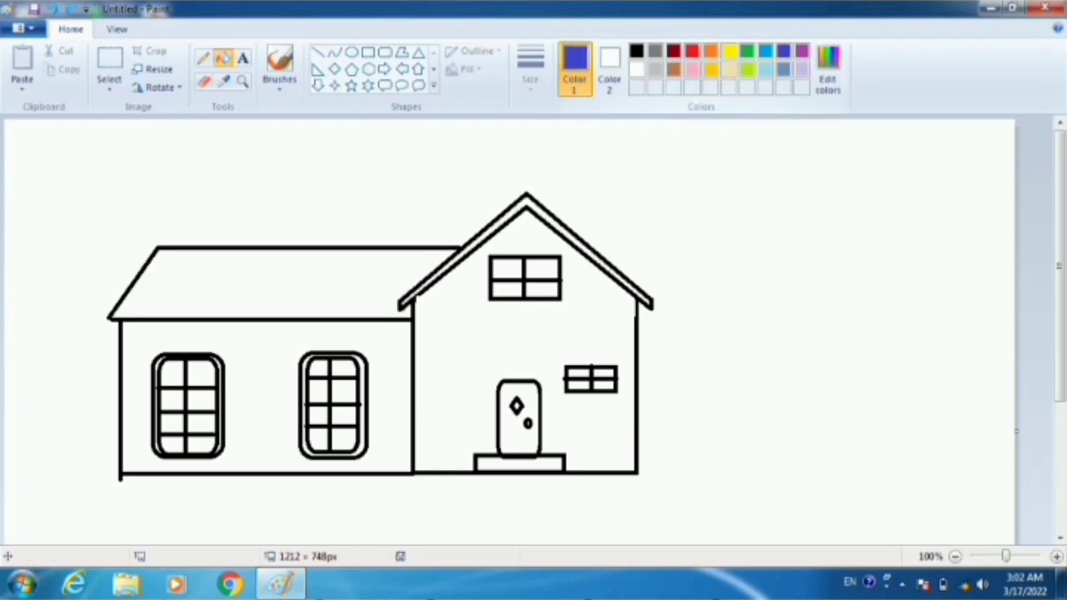
left_click(504, 220)
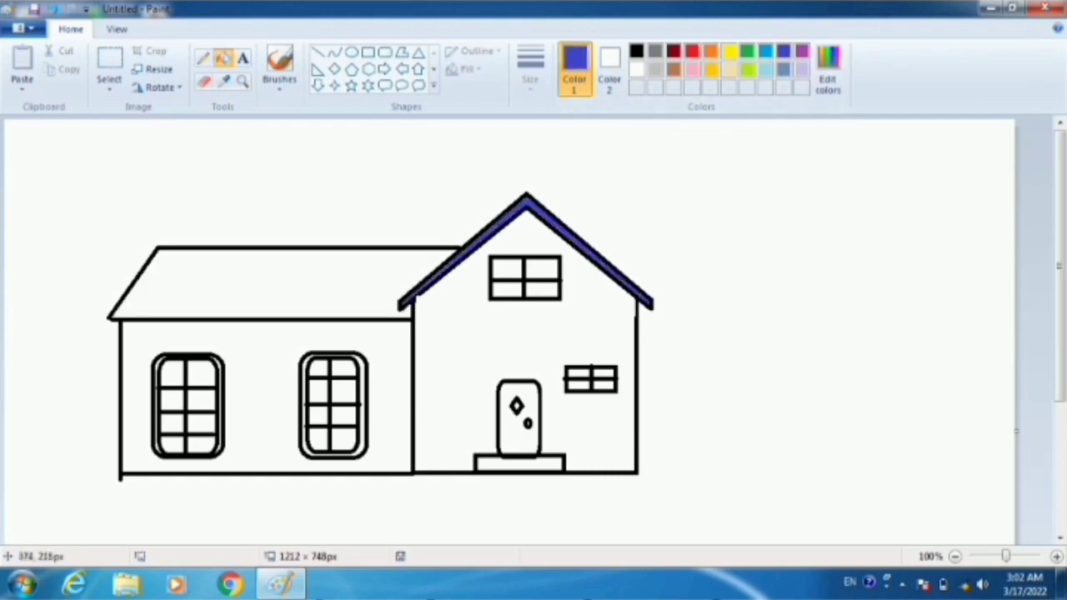
left_click(316, 302)
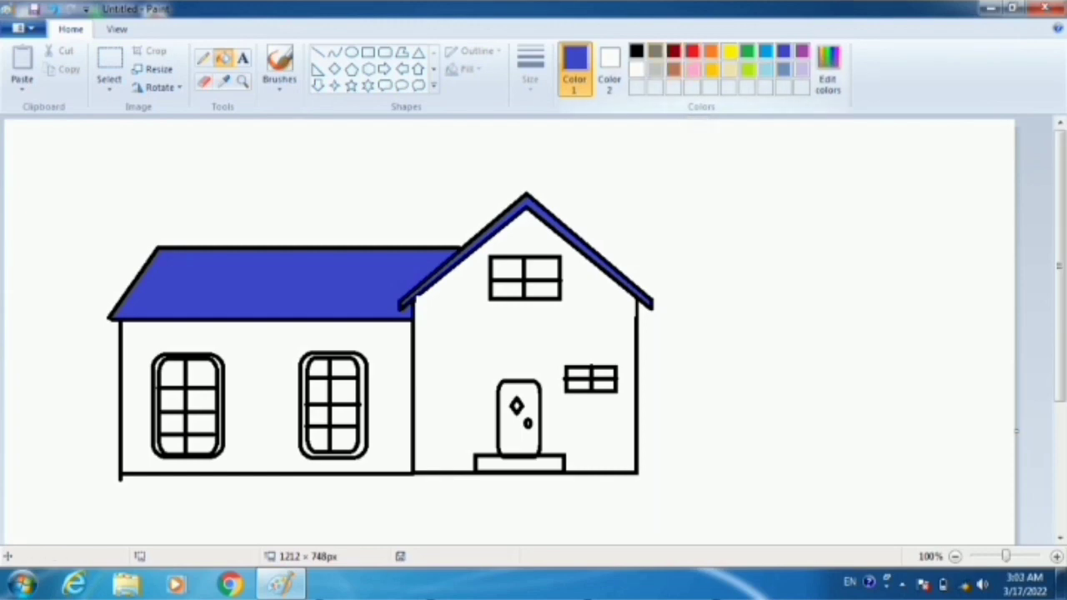
- Fill all four panes of the gable's upper window with dark gray
left_click(656, 51)
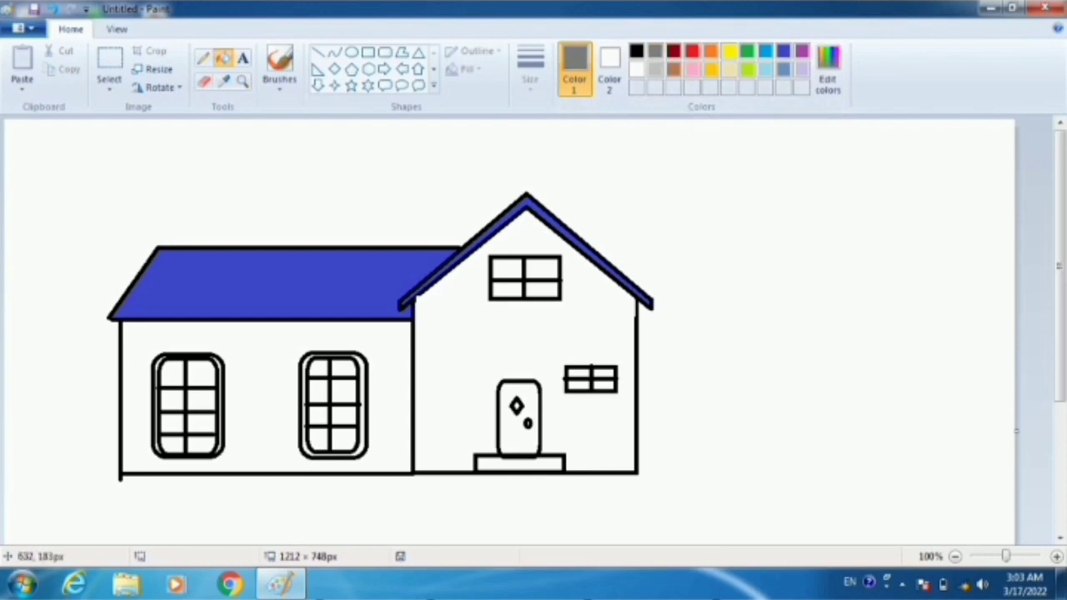
left_click(532, 274)
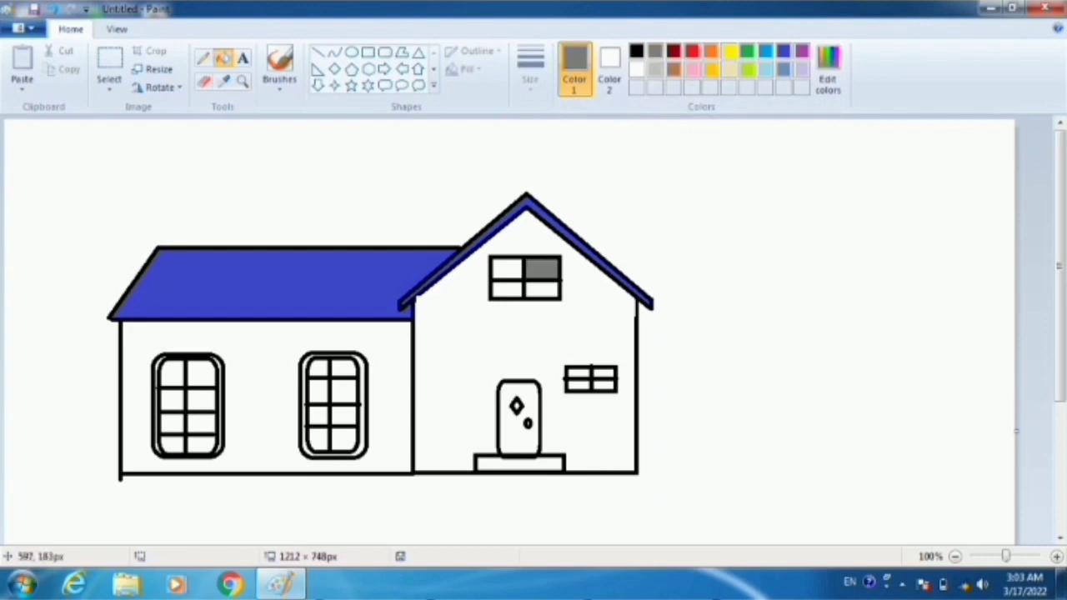
left_click(502, 274)
left_click(501, 292)
left_click(540, 295)
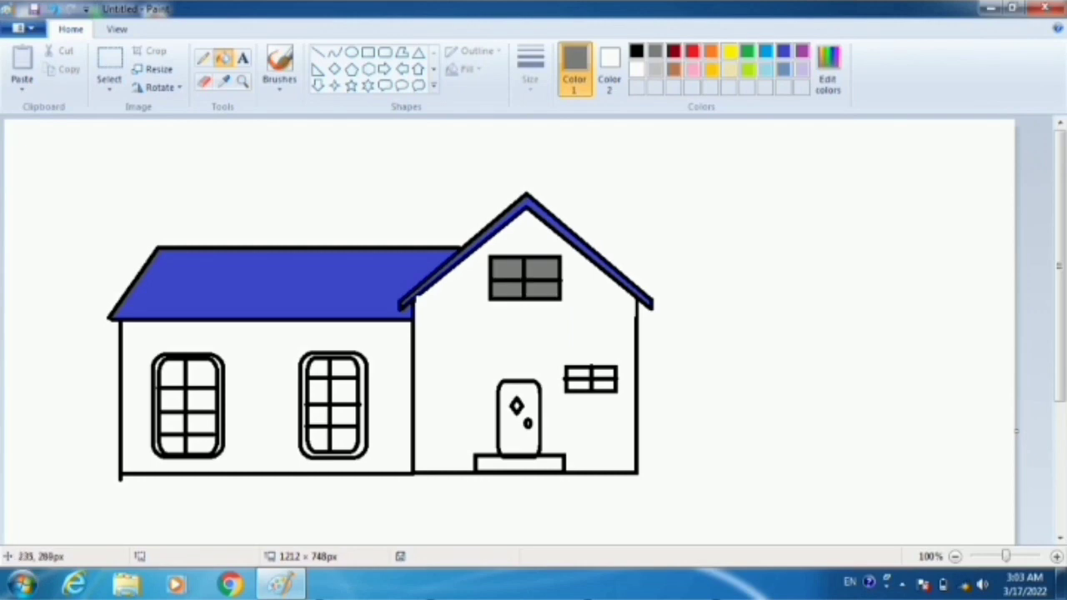
- Fill all eight panes of the side wing's right window with dark gray
left_click(318, 367)
left_click(343, 368)
left_click(344, 390)
left_click(314, 395)
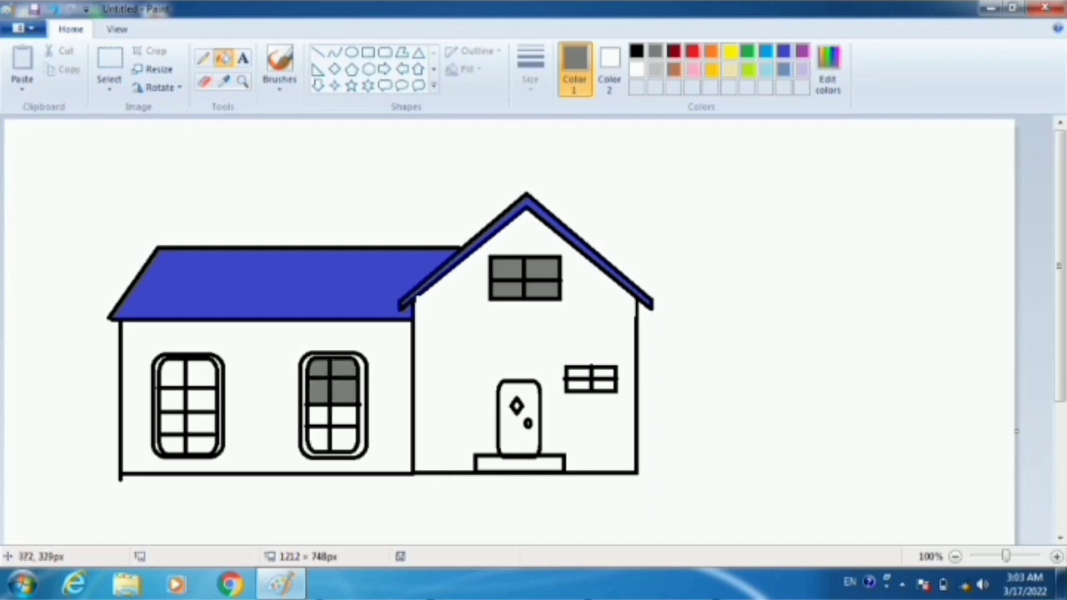
left_click(322, 416)
left_click(345, 415)
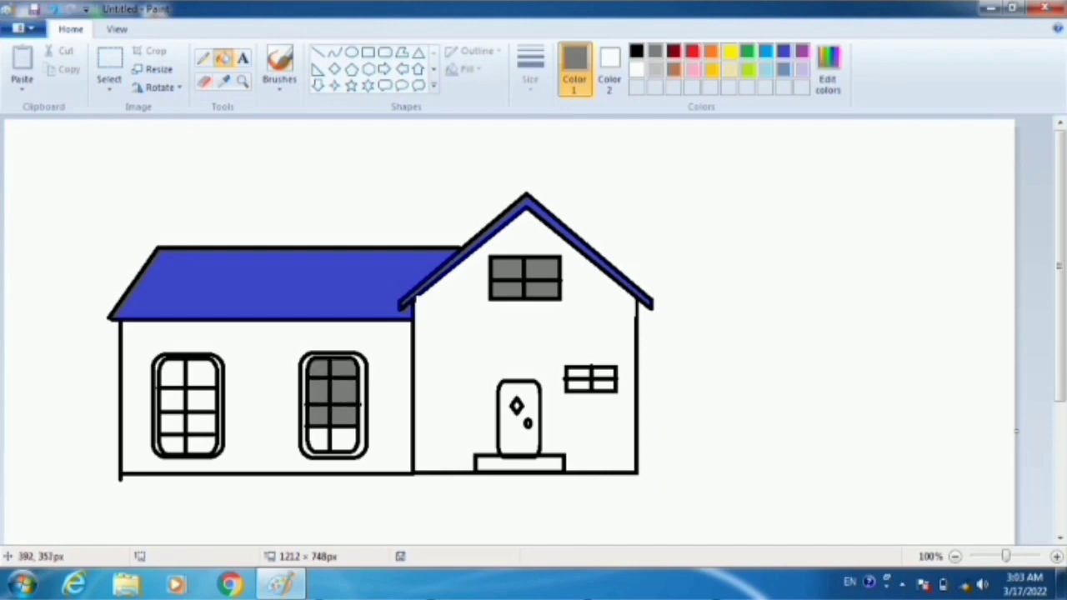
left_click(319, 439)
left_click(344, 442)
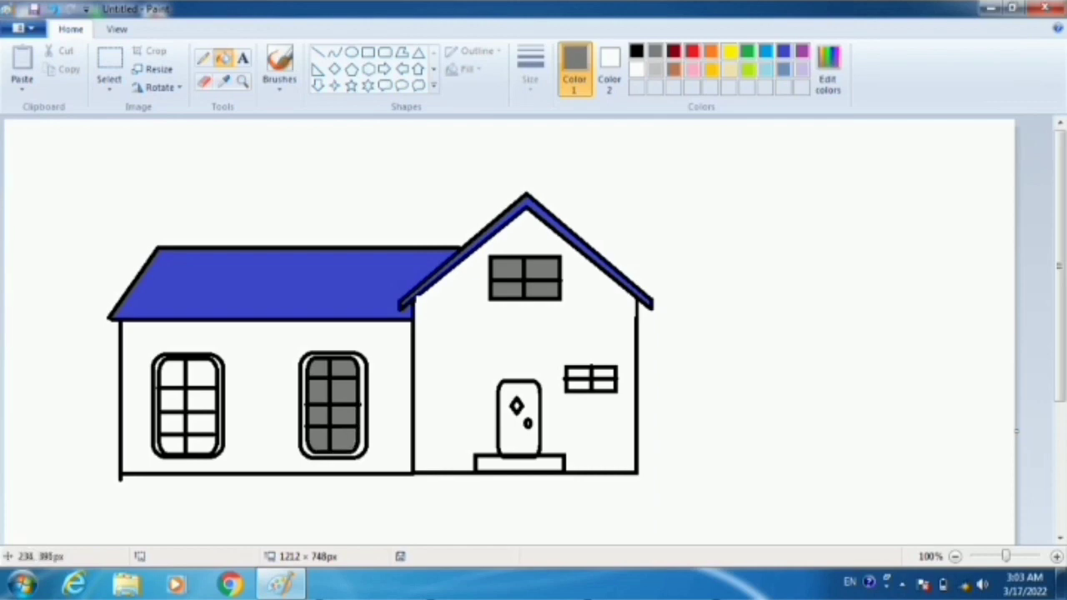
- Fill all eight panes of the side wing's left window with dark gray
left_click(201, 445)
left_click(202, 424)
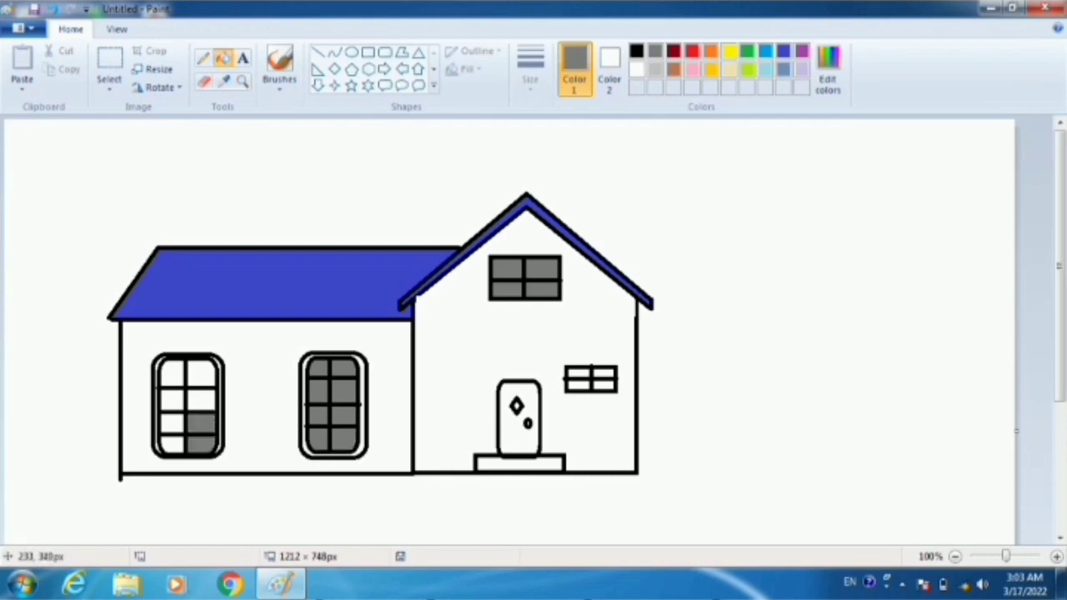
left_click(202, 400)
left_click(201, 375)
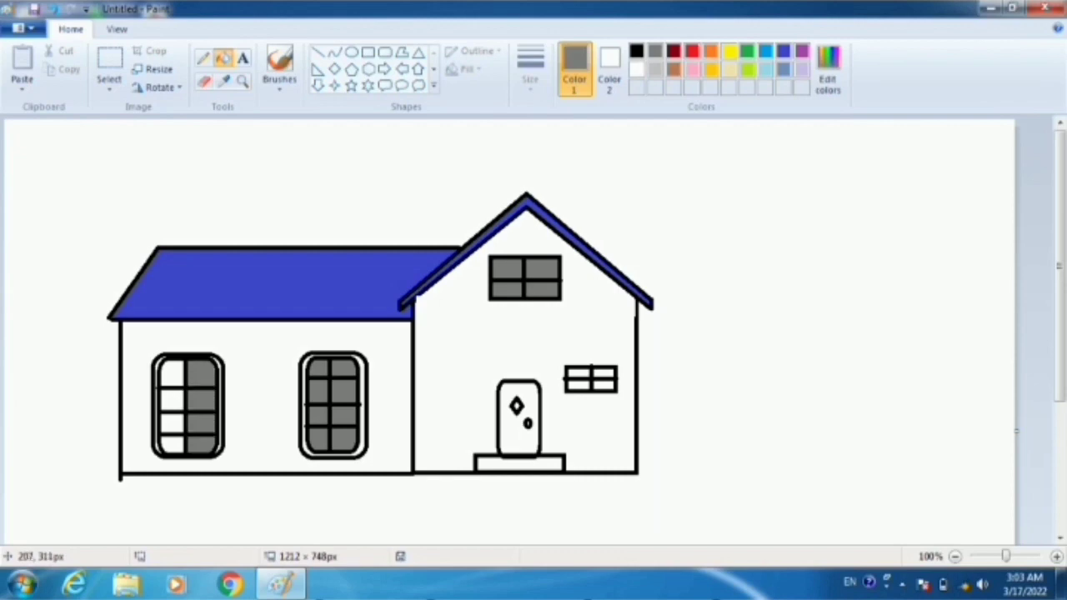
left_click(172, 373)
left_click(170, 403)
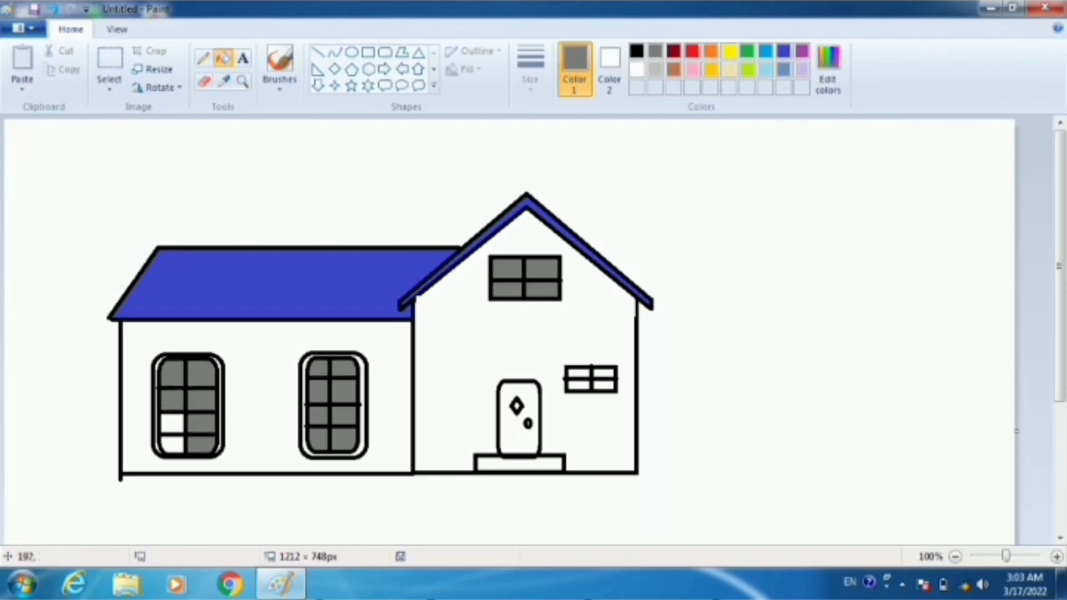
left_click(172, 426)
left_click(174, 440)
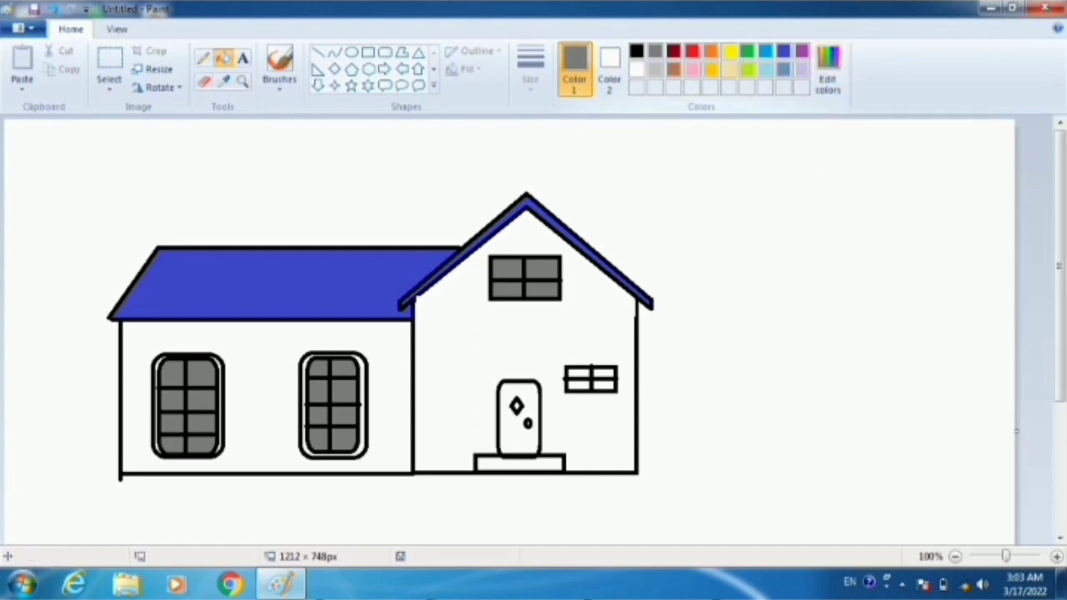
- Fill the frames around both side wing windows with light turquoise, undoing the fill that recolors the left window's outline
left_click(766, 70)
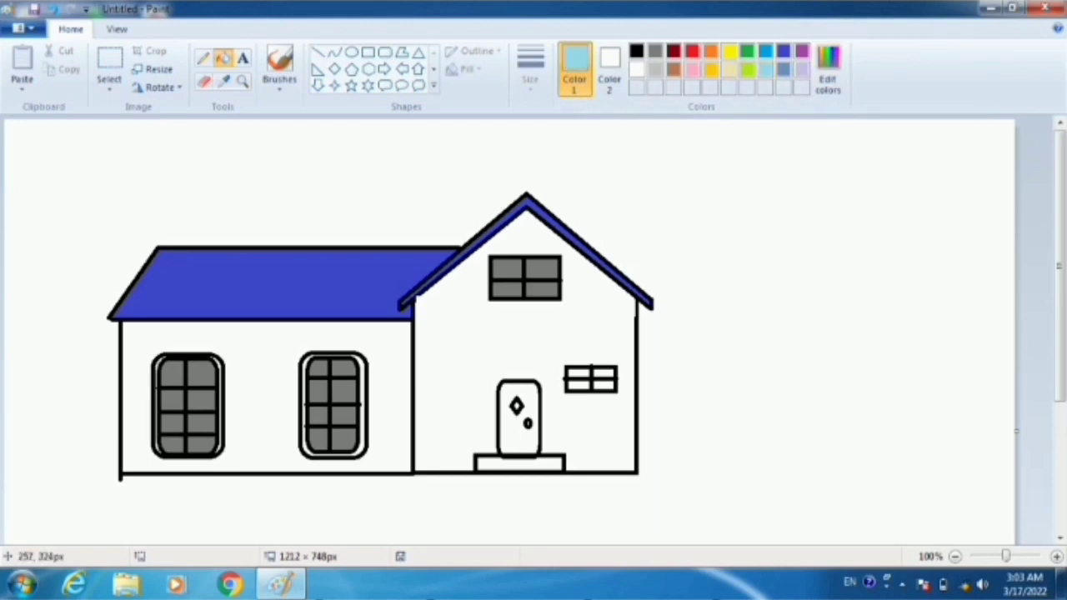
left_click(226, 388)
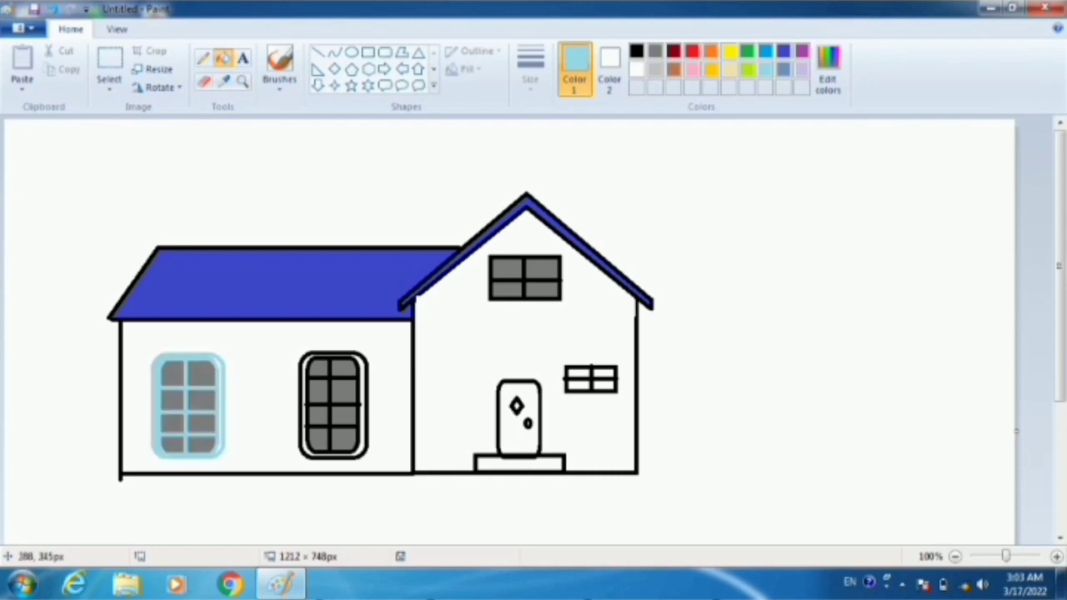
key("ctrl+z")
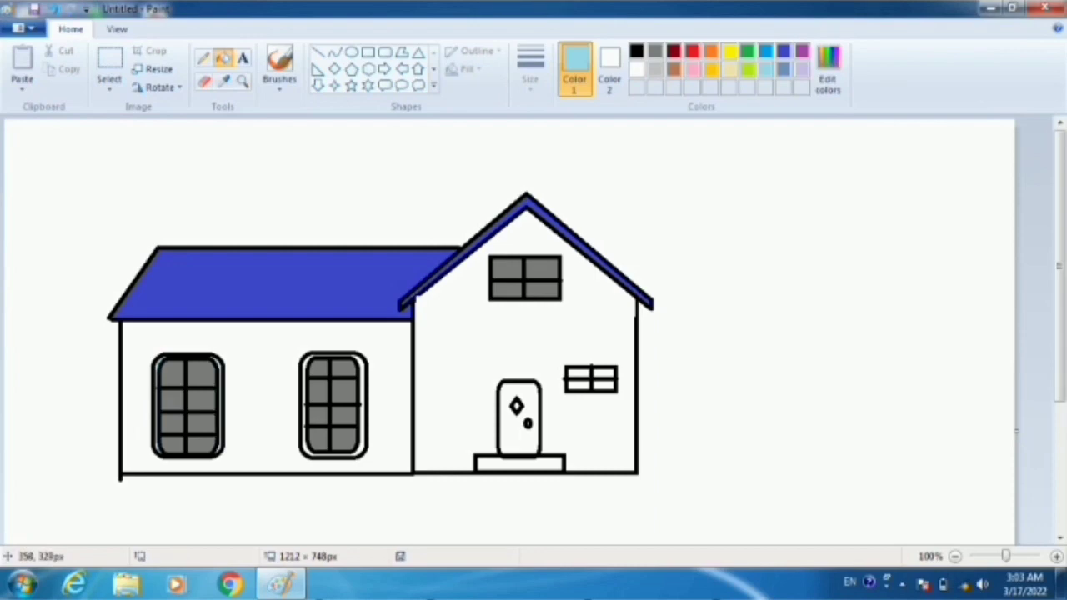
left_click(302, 394)
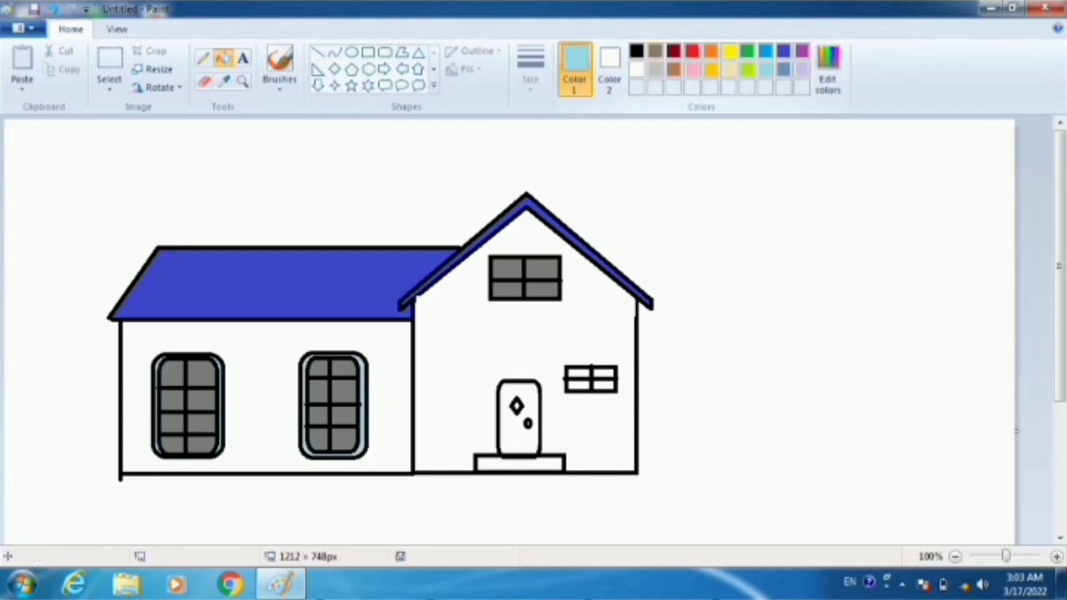
- Fill the doorstep with dark gray and the front door with dark red
left_click(655, 50)
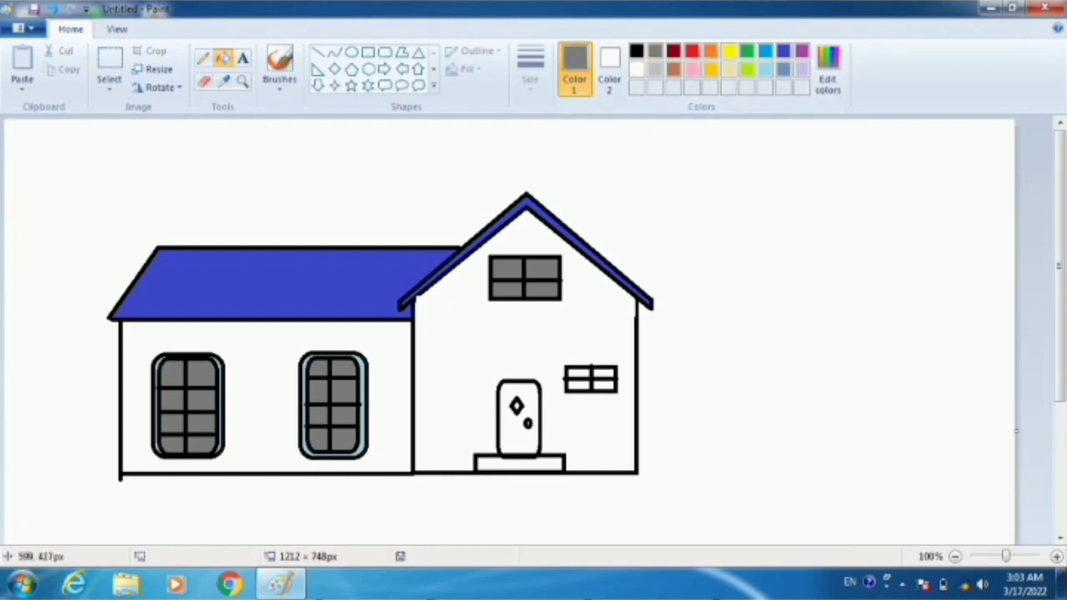
left_click(504, 469)
left_click(673, 50)
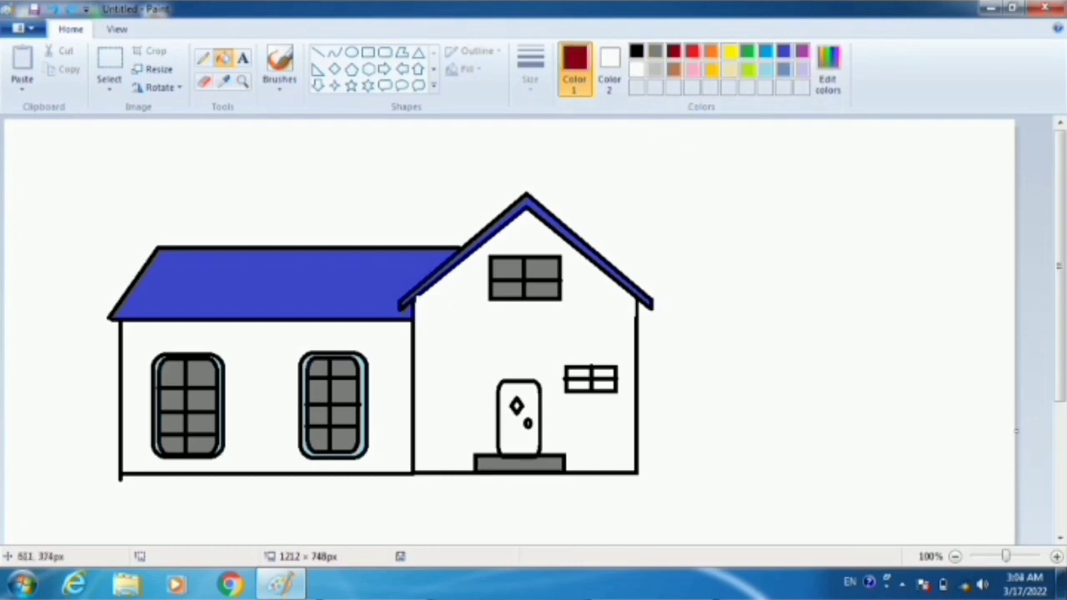
left_click(503, 438)
- Fill the panes of the small window beside the door and the door's diamond ornament with dark gray
left_click(655, 51)
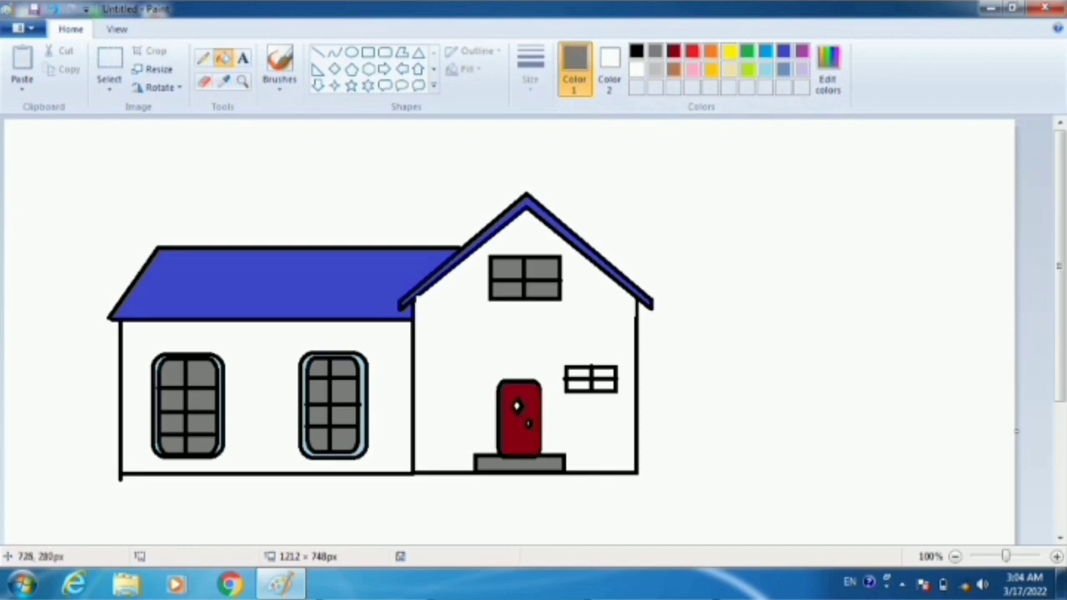
left_click(604, 376)
left_click(604, 385)
left_click(581, 385)
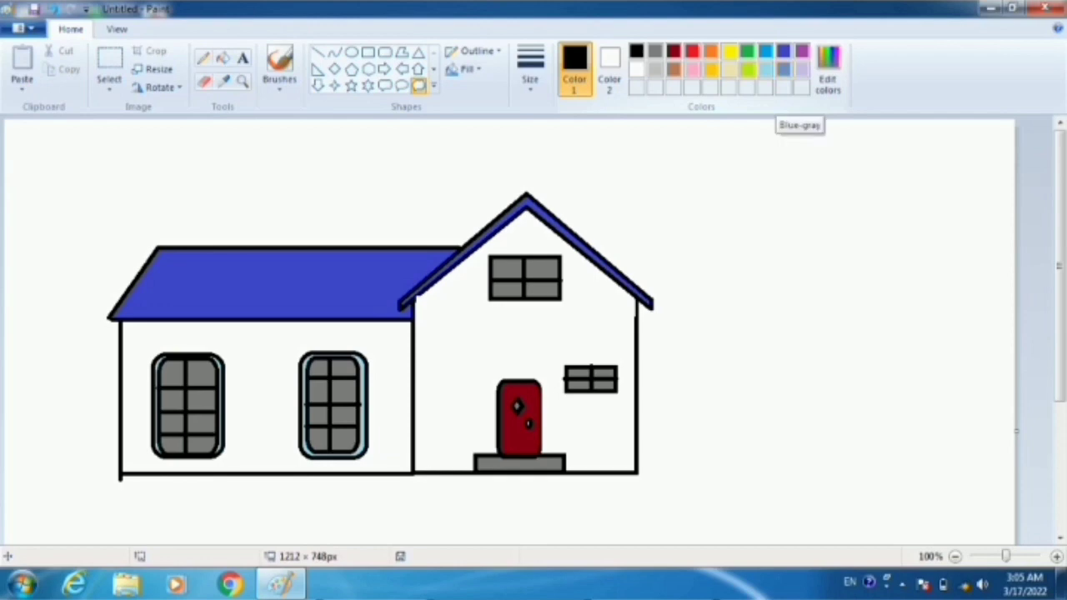
- Fill the gabled front wall and the side wing wall with rose pink
left_click(747, 55)
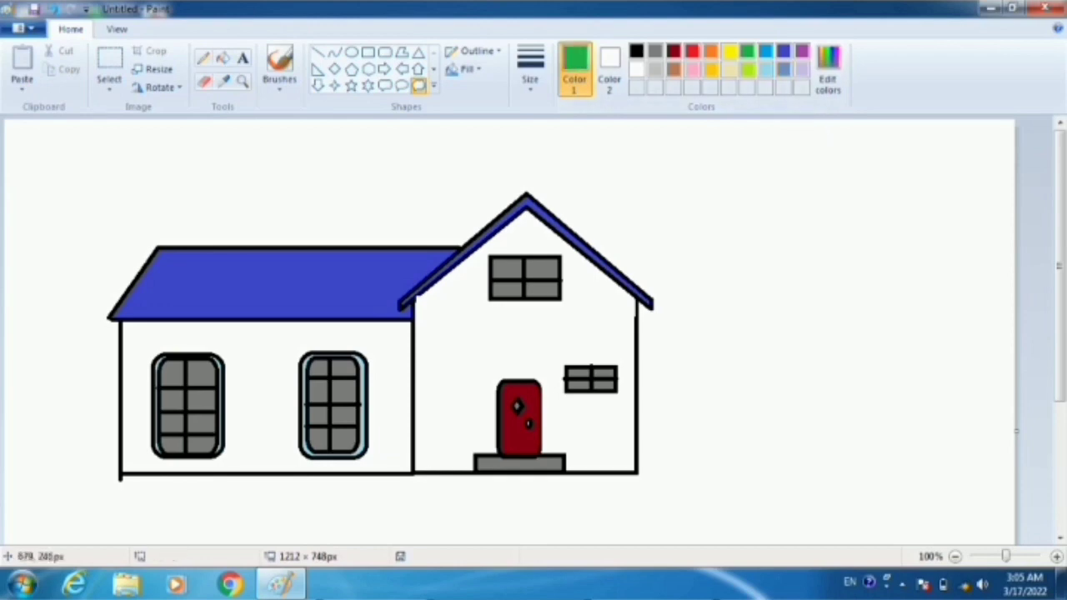
left_click(749, 70)
left_click(223, 57)
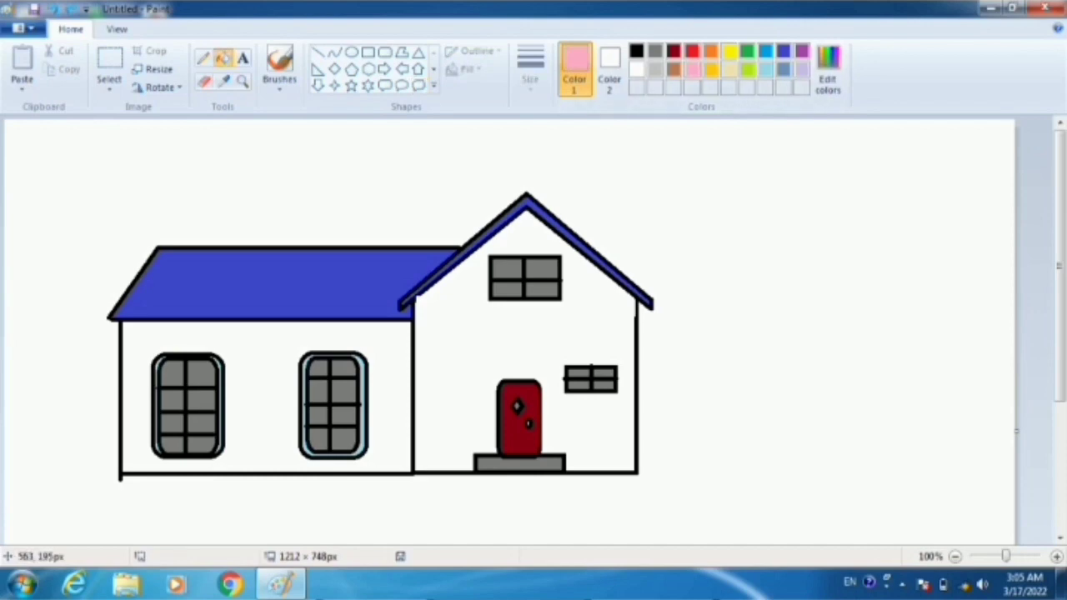
left_click(467, 326)
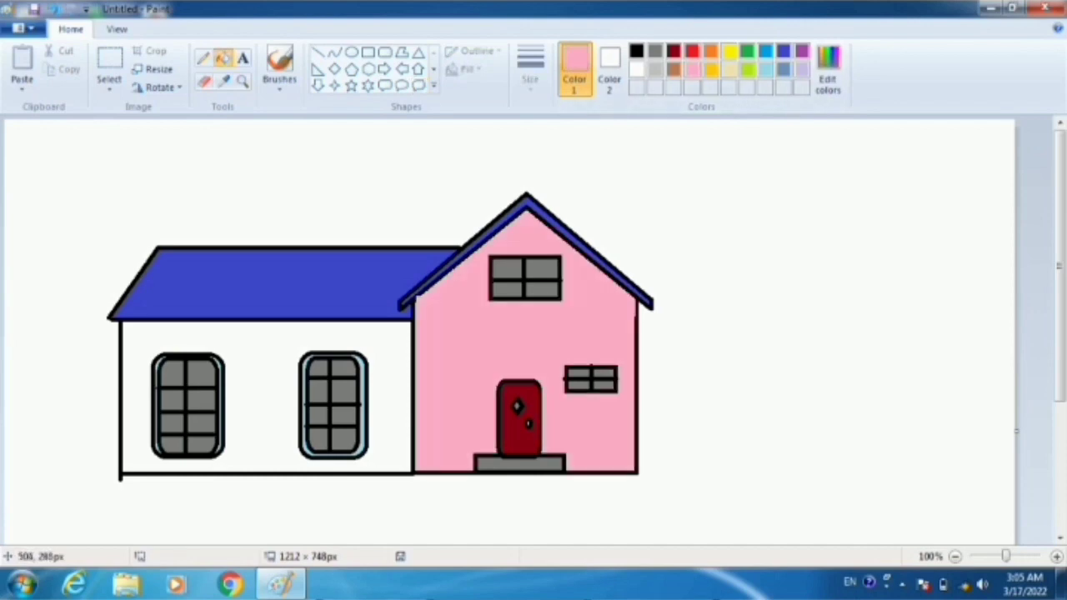
left_click(393, 357)
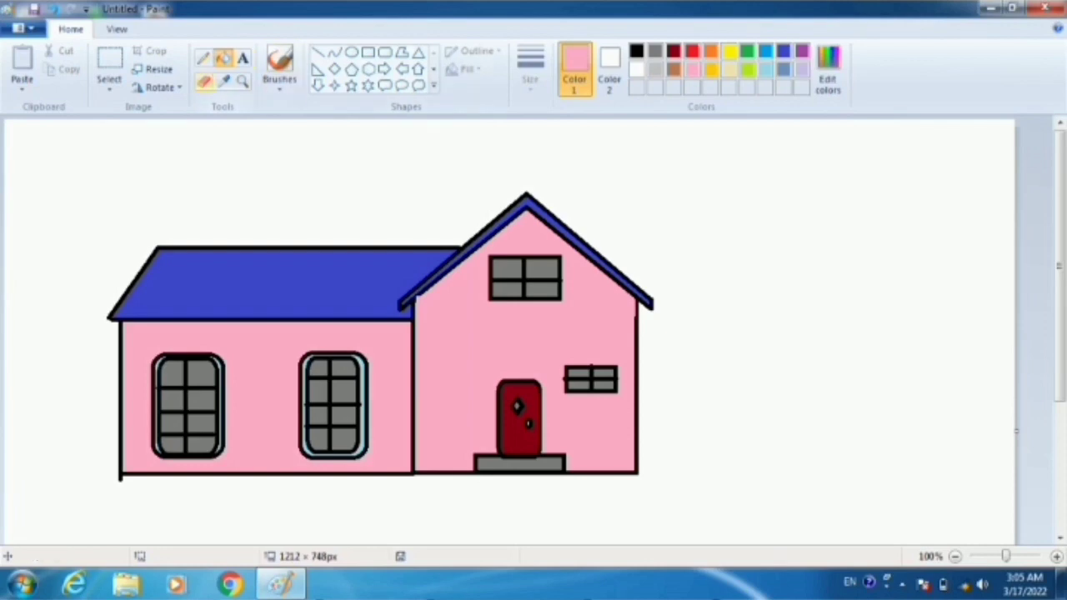
- Switch to the Eraser and set the foreground color to white
left_click(205, 81)
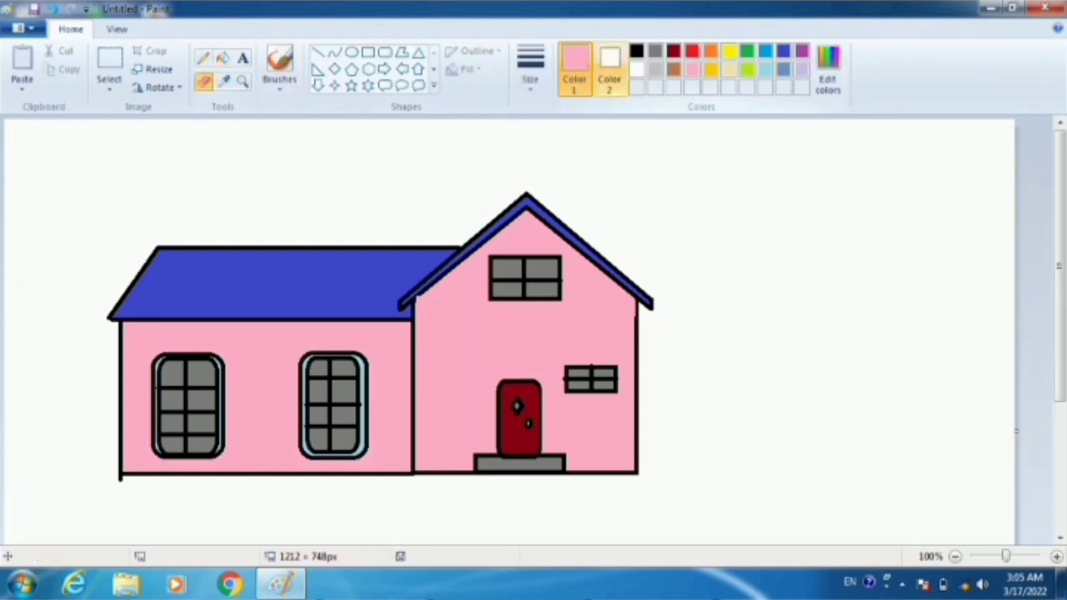
left_click(636, 69)
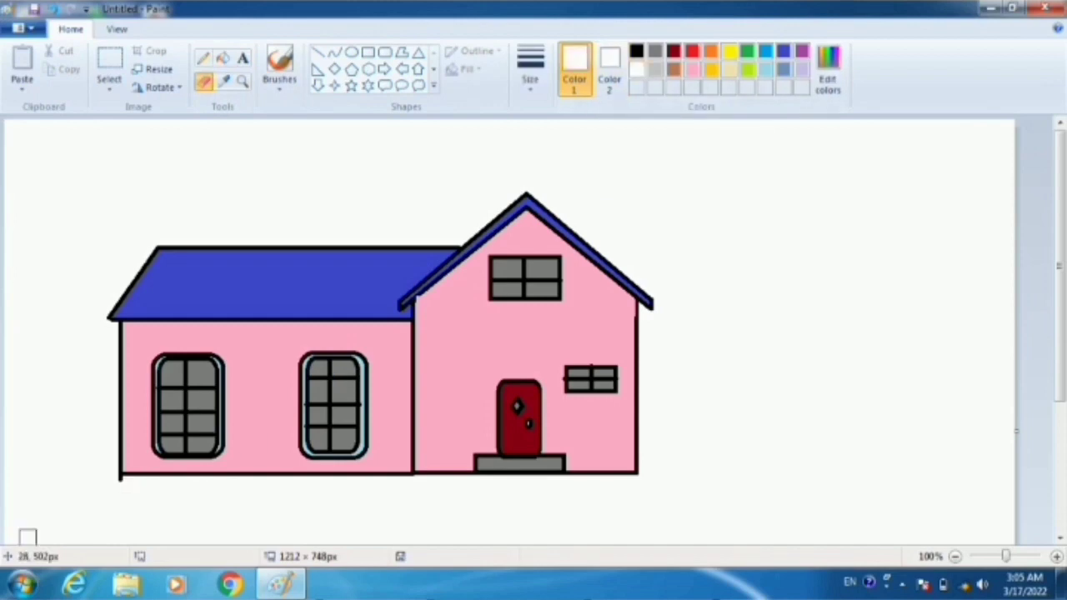